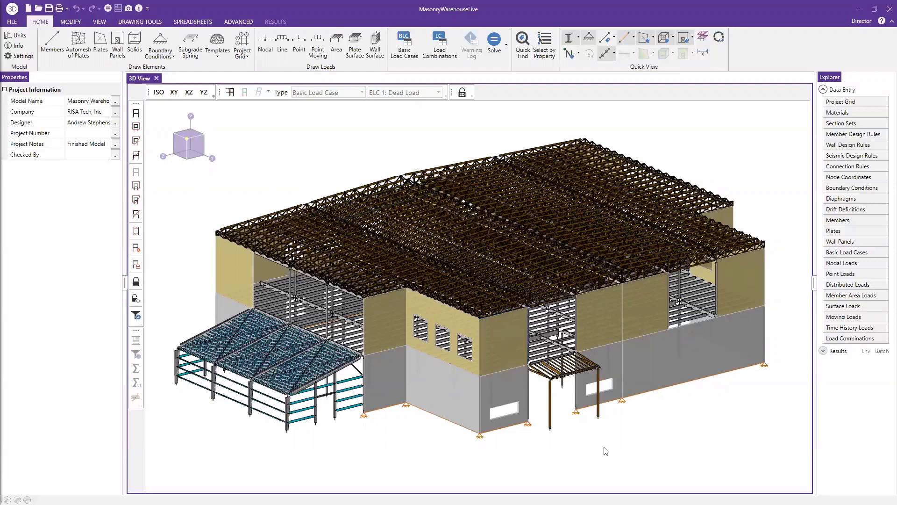
# Examine the rendered warehouse model from several angles, including the roof trusses, wall panels, side canopy and entrance canopy
pyautogui.moveTo(609, 453)
pyautogui.keyDown('shift'); pyautogui.mouseDown(button='middle')
pyautogui.moveTo(584, 449)
pyautogui.moveTo(597, 454)
pyautogui.mouseUp(button='middle'); pyautogui.keyUp('shift')
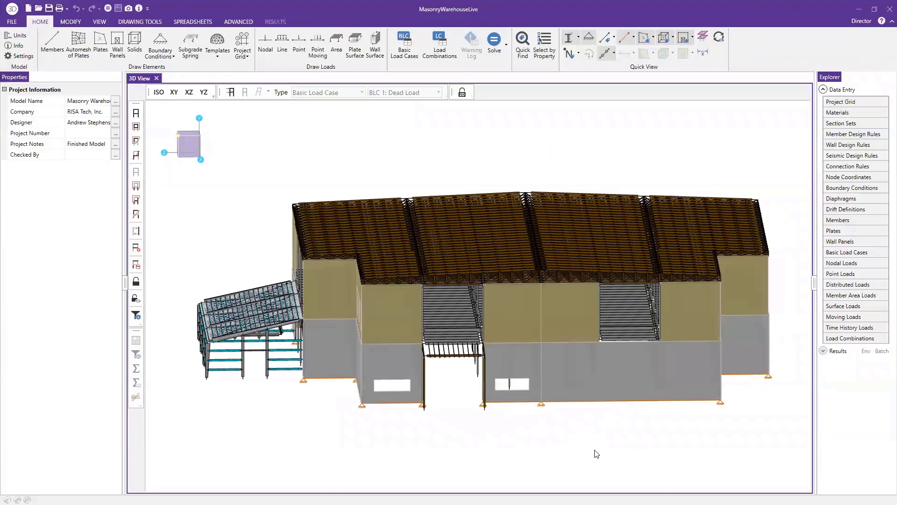
pyautogui.scroll(1, 543, 303)
pyautogui.scroll(2, 571, 295)
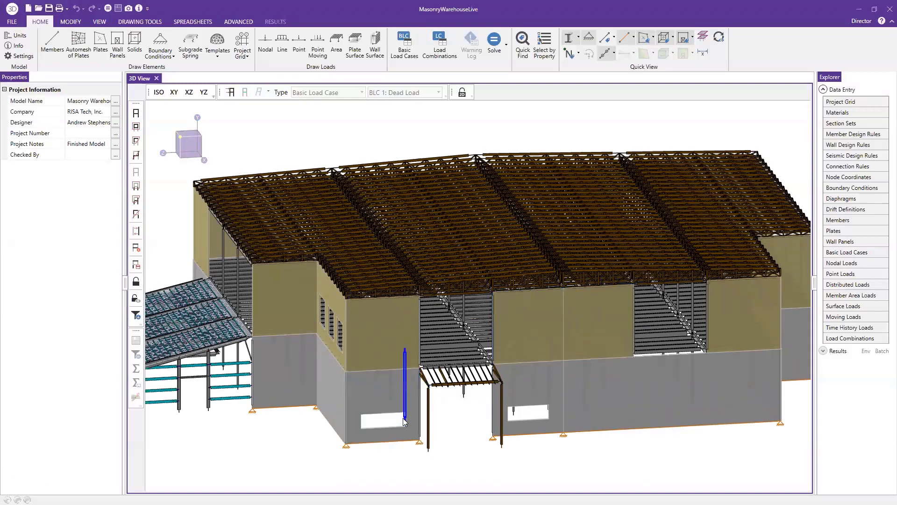
pyautogui.keyDown('shift'); pyautogui.moveTo(403, 418); pyautogui.dragTo(471, 440, button='middle'); pyautogui.keyUp('shift')
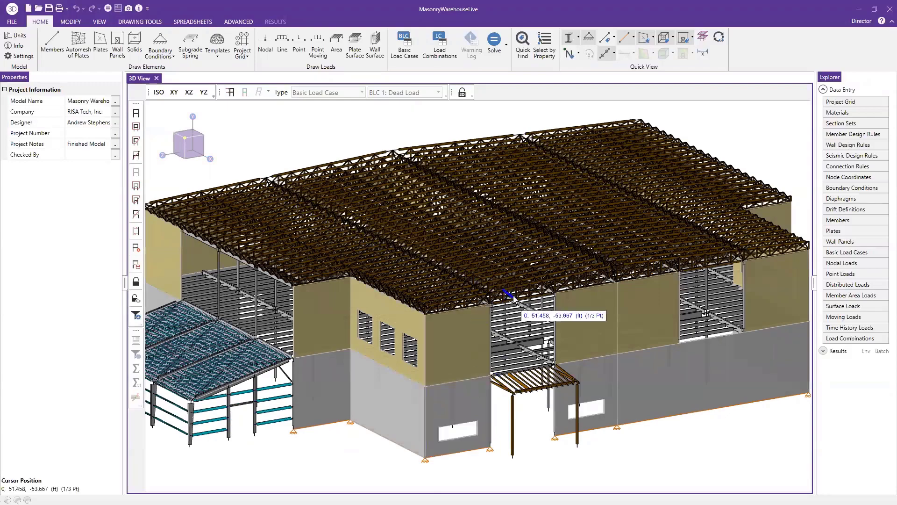
pyautogui.scroll(6, 514, 299)
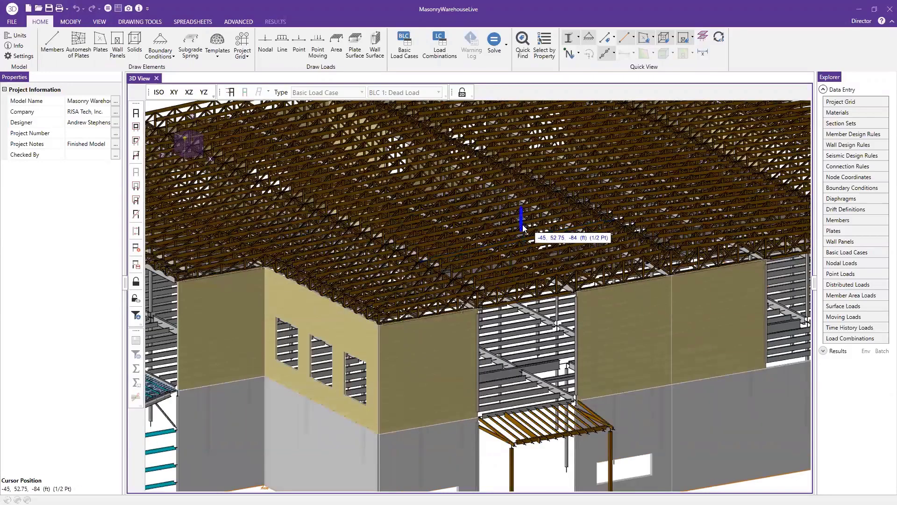
pyautogui.scroll(-3, 522, 227)
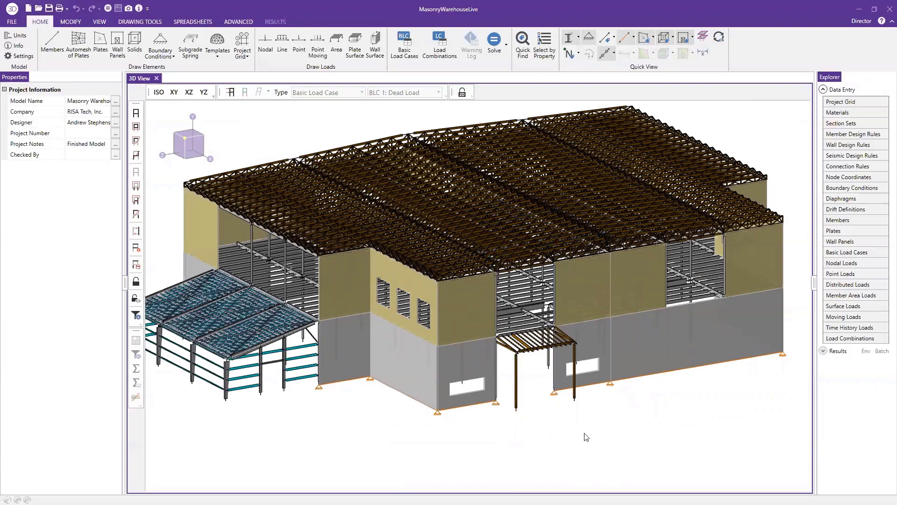
pyautogui.scroll(-2, 461, 445)
pyautogui.scroll(-2, 461, 445)
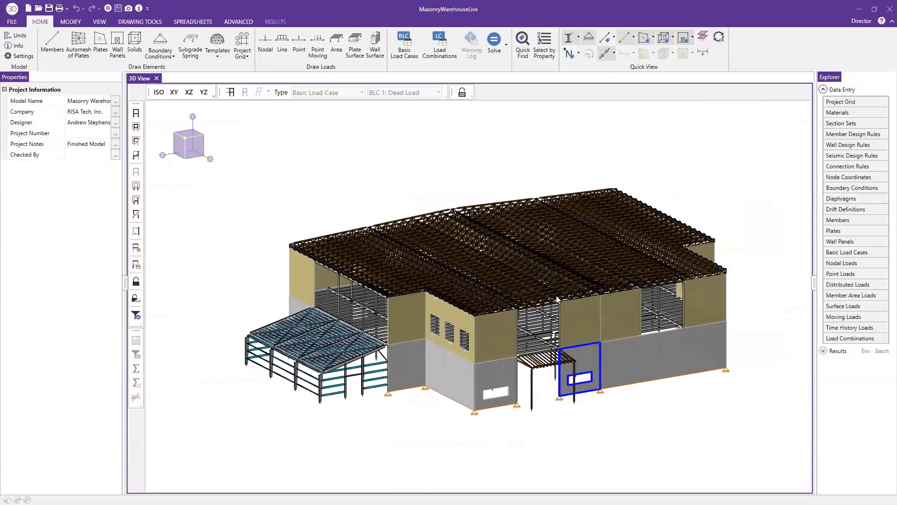
pyautogui.moveTo(623, 455); pyautogui.dragTo(583, 437, button='middle')
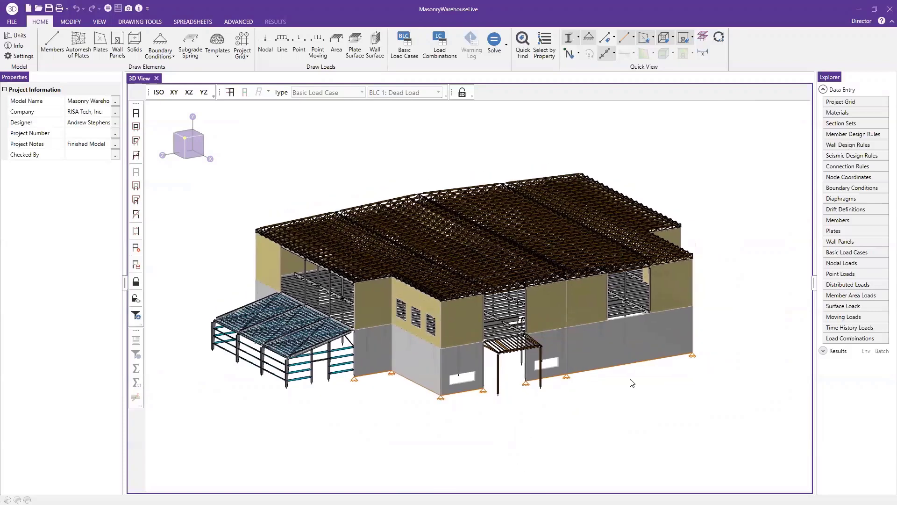
# Switch the model to wireframe display and try selection boxes in both directions over the empty area above the roof
pyautogui.click(568, 38)
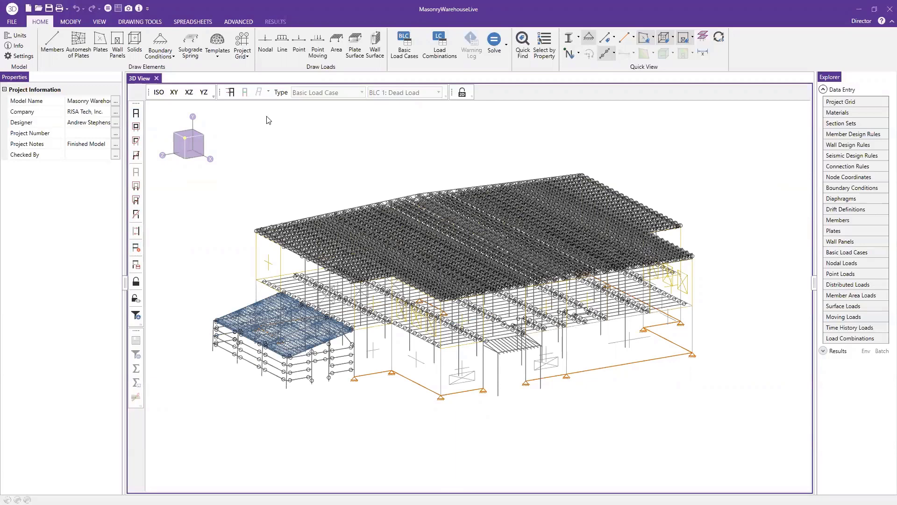
pyautogui.moveTo(268, 116); pyautogui.dragTo(390, 176)
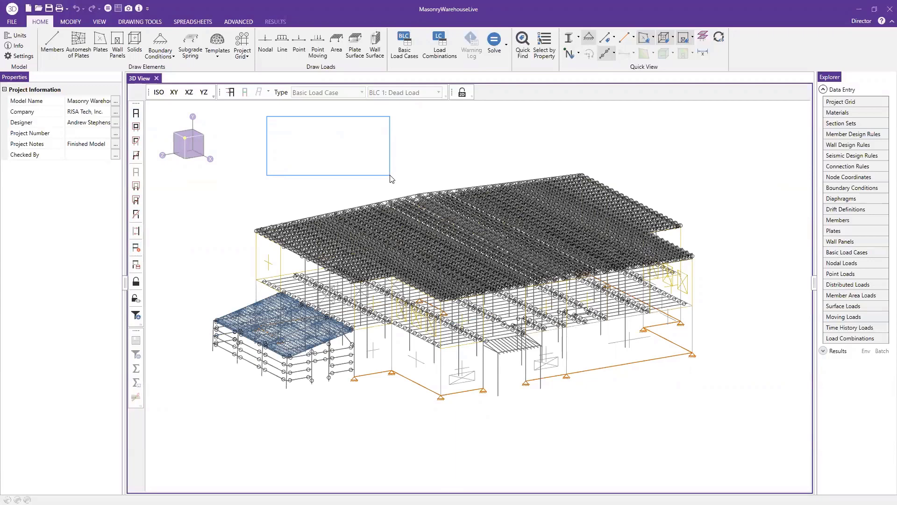
pyautogui.moveTo(391, 178); pyautogui.dragTo(253, 119)
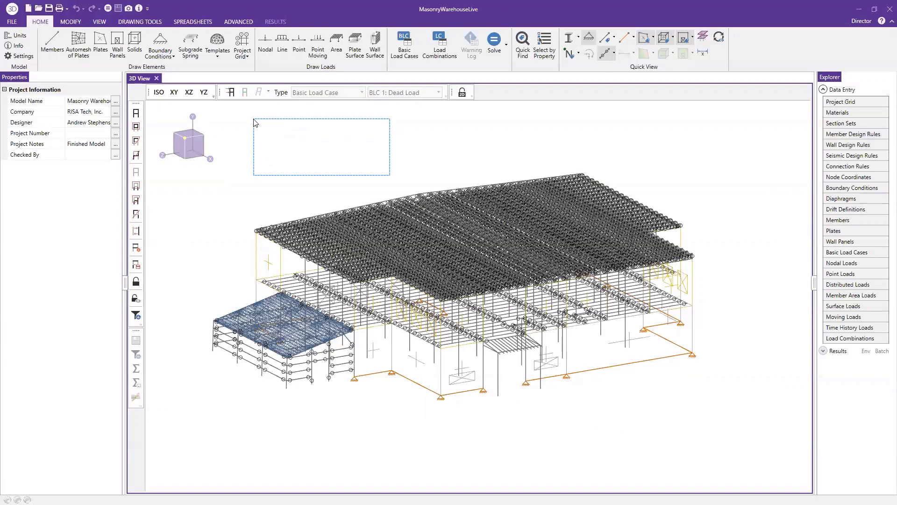
pyautogui.moveTo(254, 120); pyautogui.dragTo(253, 120)
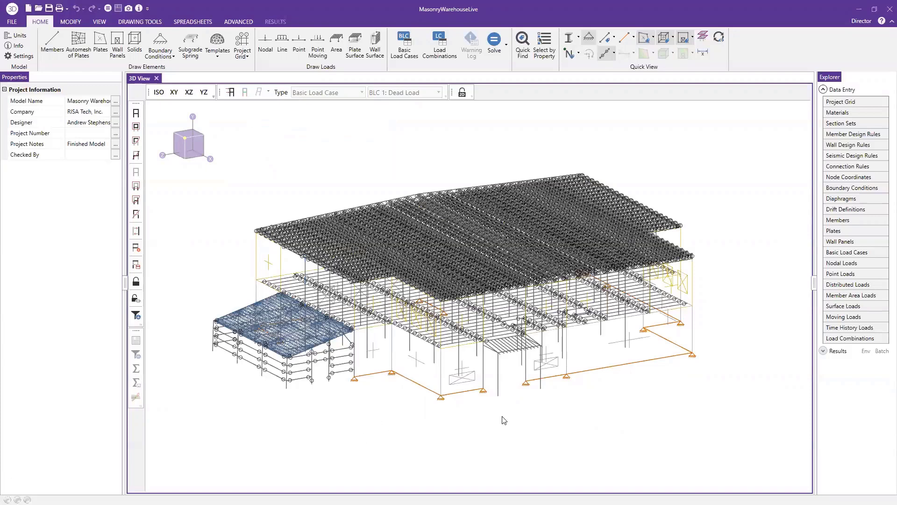
# Box-select only the fully enclosed elements in the outer part of the side canopy, and clear the selection
pyautogui.keyDown('shift'); pyautogui.moveTo(311, 432); pyautogui.dragTo(280, 402, button='middle'); pyautogui.keyUp('shift')
pyautogui.scroll(4, 245, 340)
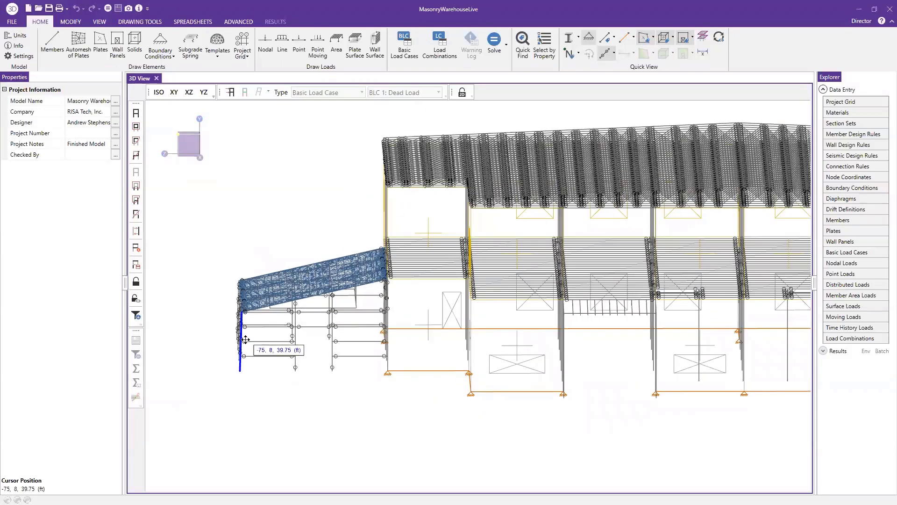
pyautogui.scroll(1, 245, 339)
pyautogui.scroll(2, 264, 355)
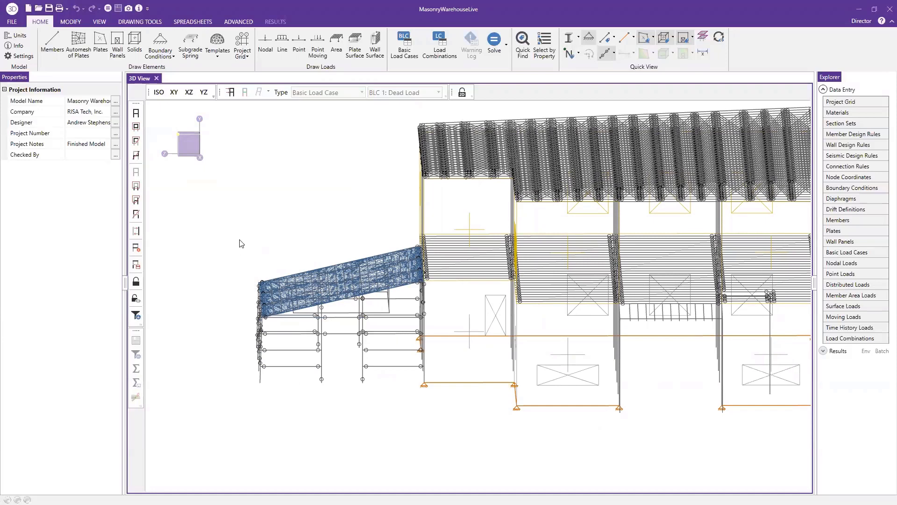
pyautogui.moveTo(239, 239); pyautogui.dragTo(326, 401)
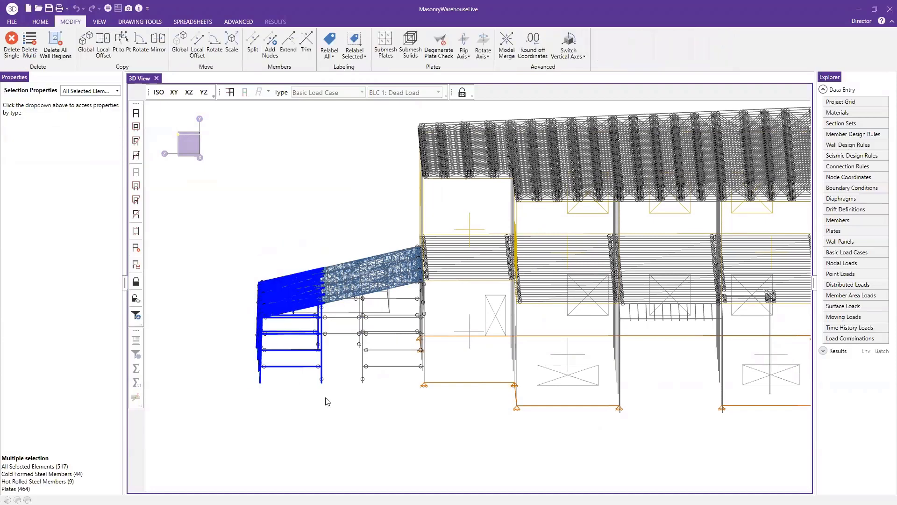
pyautogui.press('Escape')
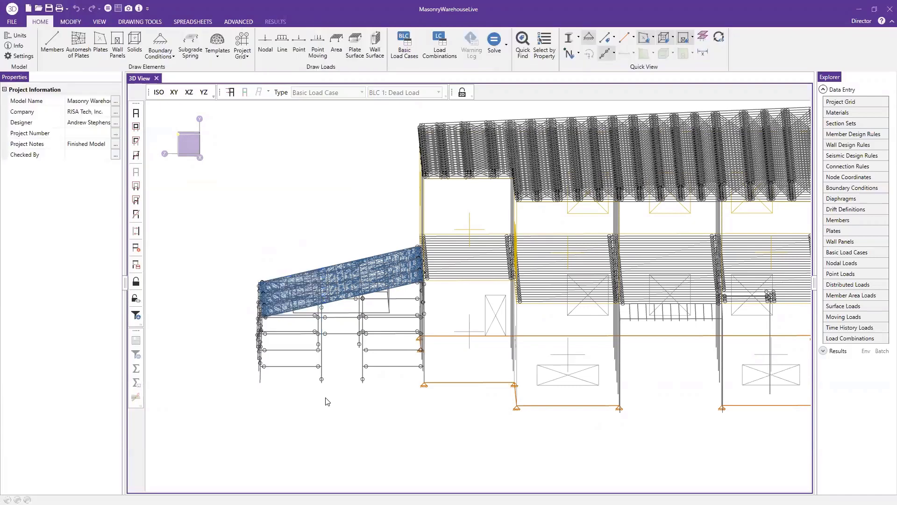
# Select every element touched by a crossing box over the outer part of the side canopy, and clear the selection
pyautogui.moveTo(326, 397); pyautogui.dragTo(238, 245)
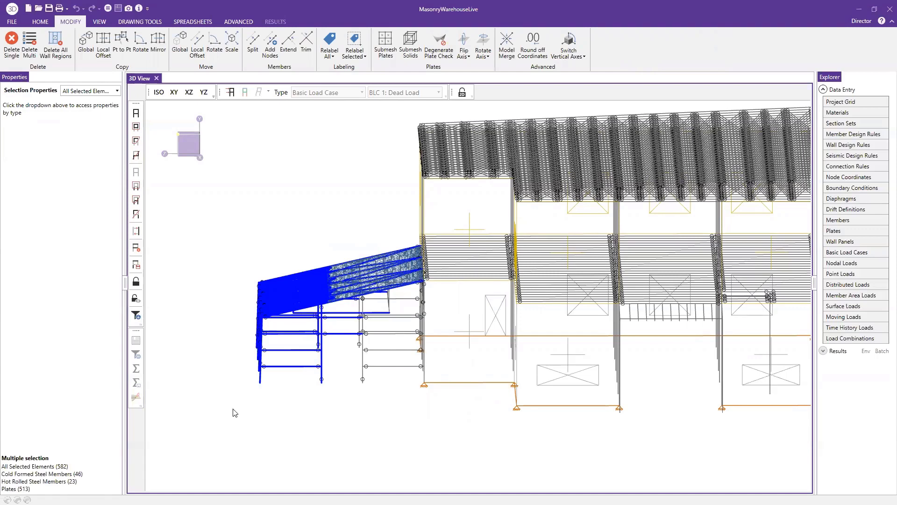
pyautogui.click(239, 359)
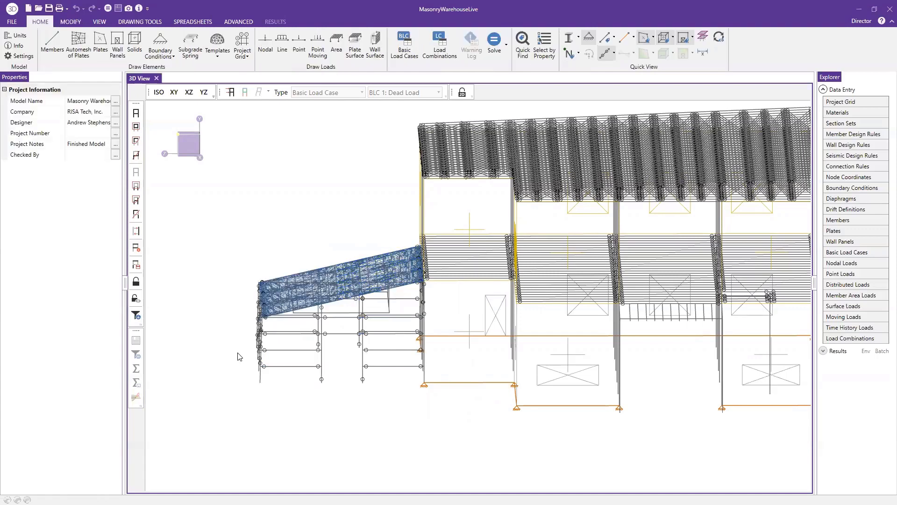
pyautogui.click(137, 171)
# Rotate to an oblique view and select the fully enclosed elements in the outer part of the side canopy
pyautogui.press('Up')
pyautogui.press('Up')
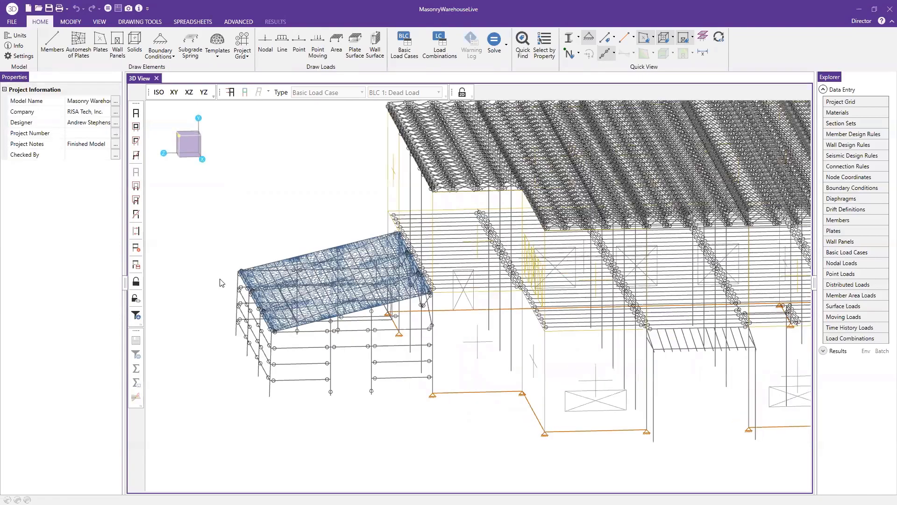
pyautogui.scroll(-2, 221, 283)
pyautogui.scroll(-2, 224, 241)
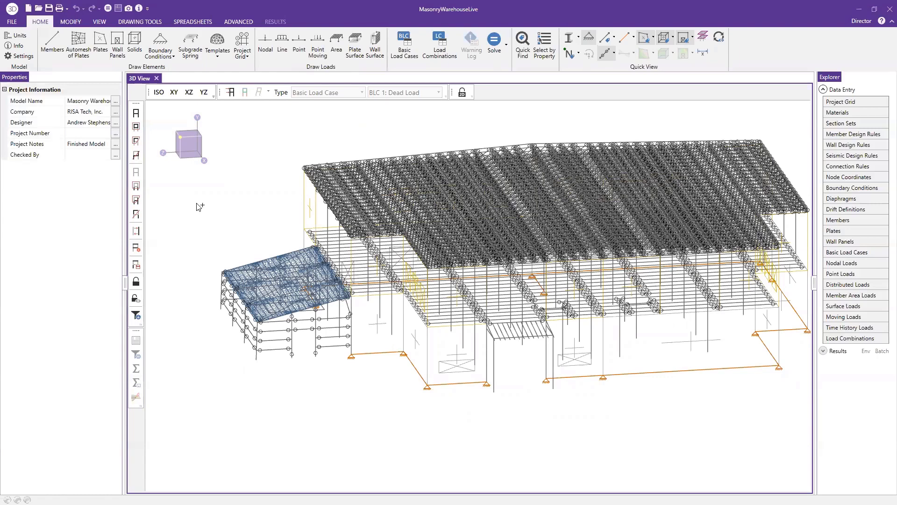
pyautogui.moveTo(196, 204)
pyautogui.mouseDown()
pyautogui.moveTo(244, 260)
pyautogui.moveTo(235, 236)
pyautogui.mouseUp()
pyautogui.moveTo(235, 236); pyautogui.dragTo(278, 384)
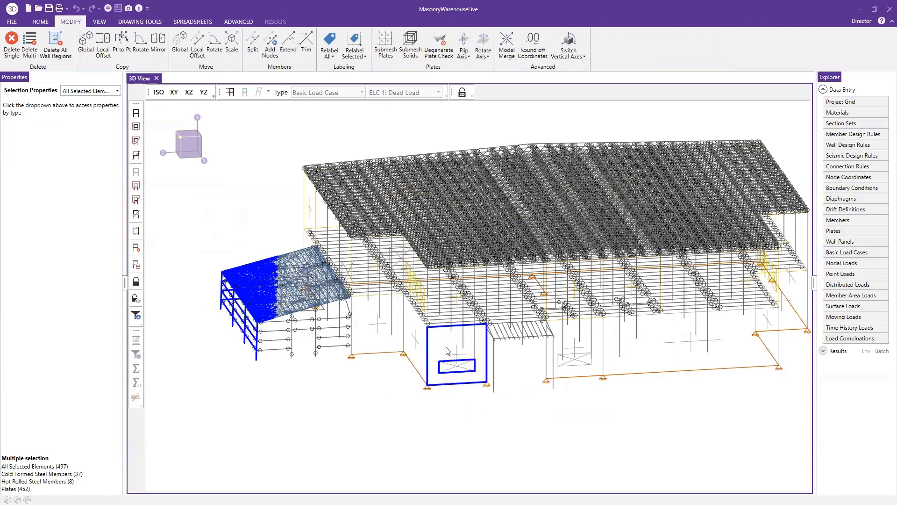
# Add the front concrete wall panel and its adjoining members to the selection, remove them with a crossing box, and clear the rest
pyautogui.moveTo(379, 426); pyautogui.dragTo(498, 326)
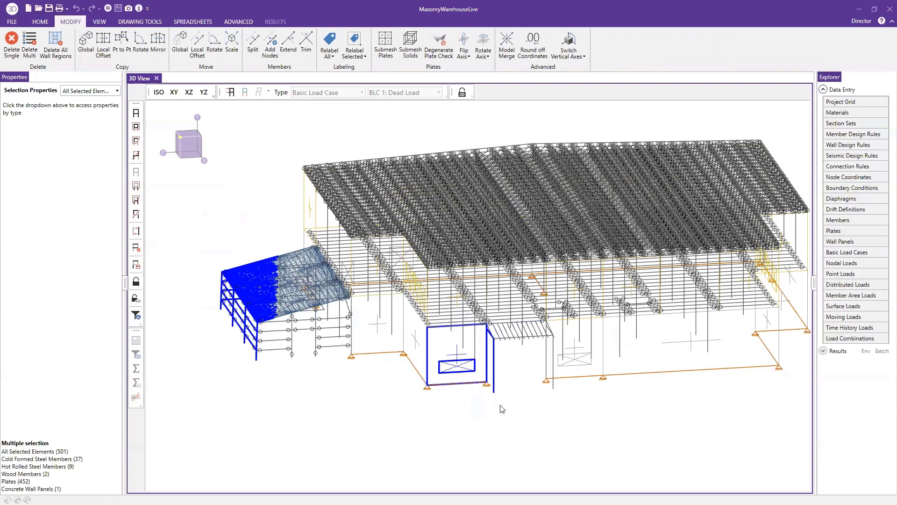
pyautogui.scroll(2, 505, 419)
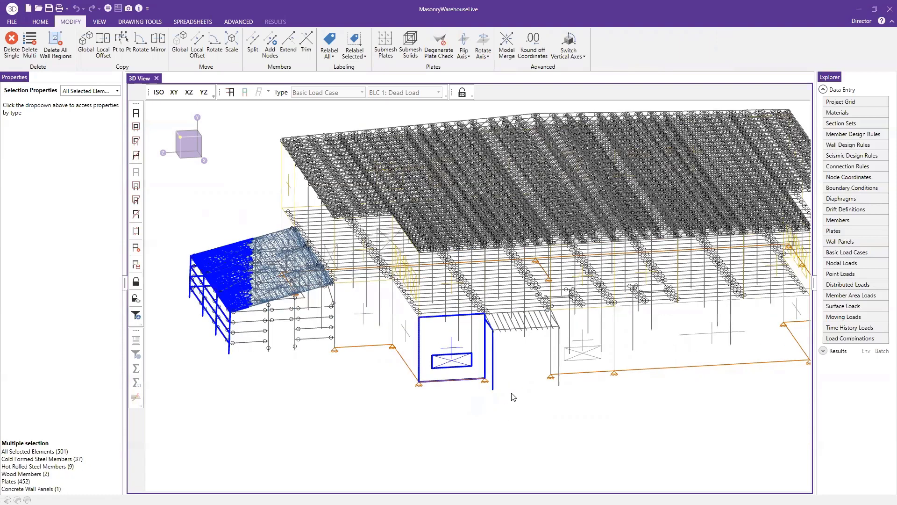
pyautogui.click(486, 337)
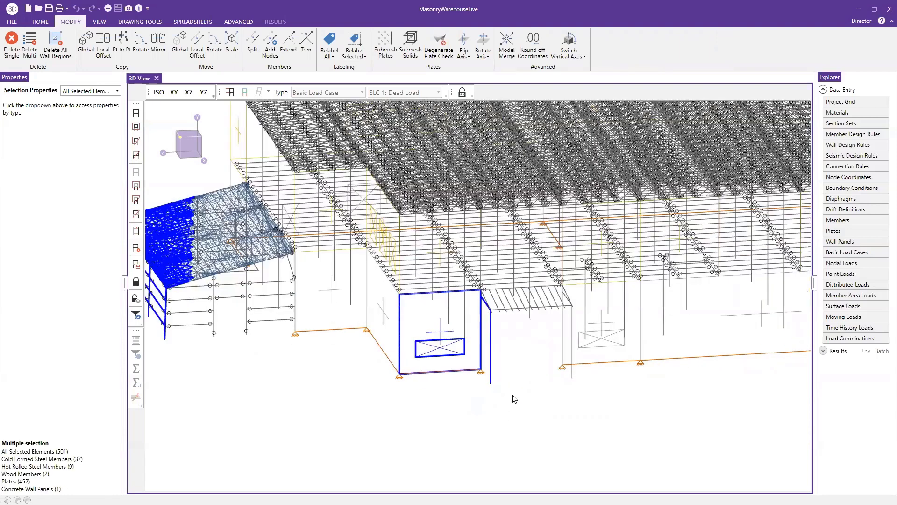
pyautogui.moveTo(513, 395); pyautogui.dragTo(371, 281)
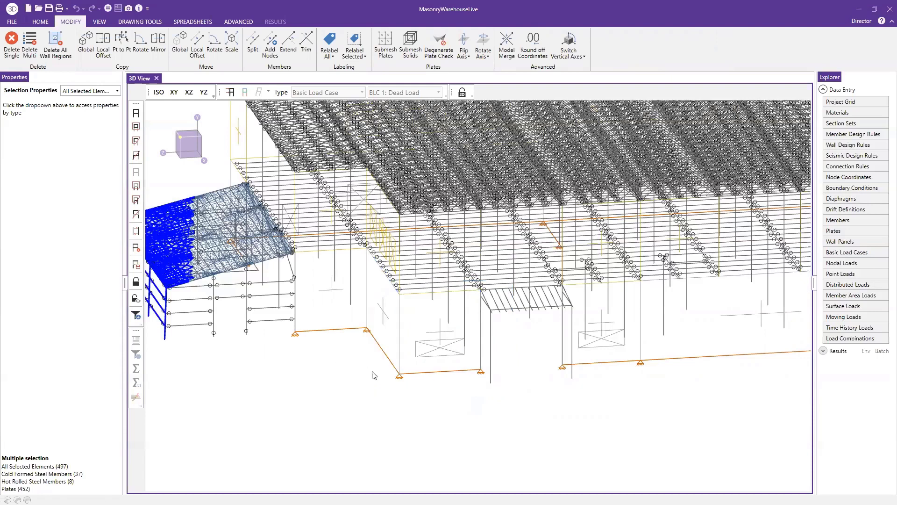
pyautogui.scroll(-2, 372, 375)
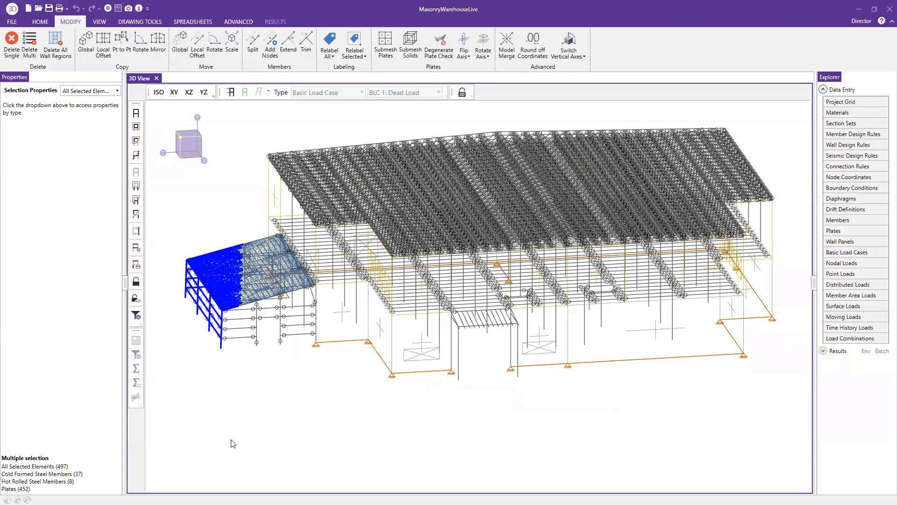
pyautogui.scroll(-1, 343, 378)
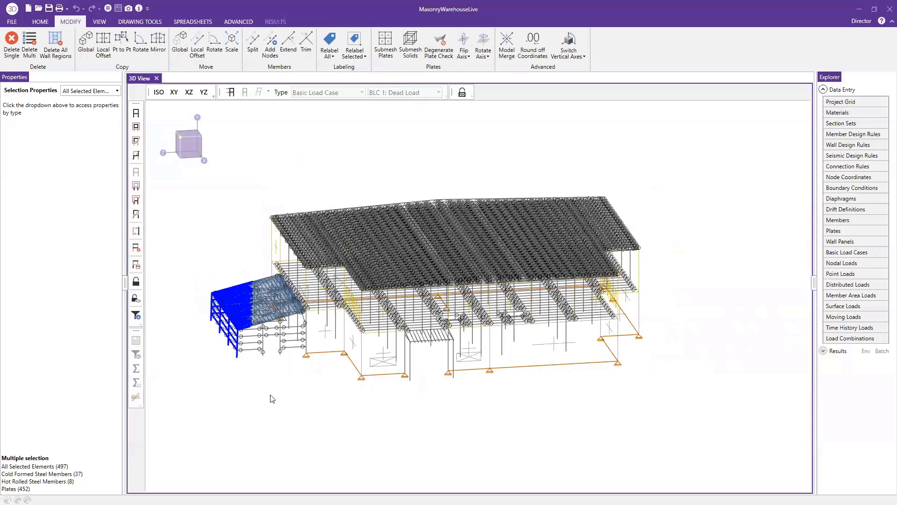
pyautogui.keyDown('shift'); pyautogui.moveTo(267, 411); pyautogui.dragTo(234, 411, button='middle'); pyautogui.keyUp('shift')
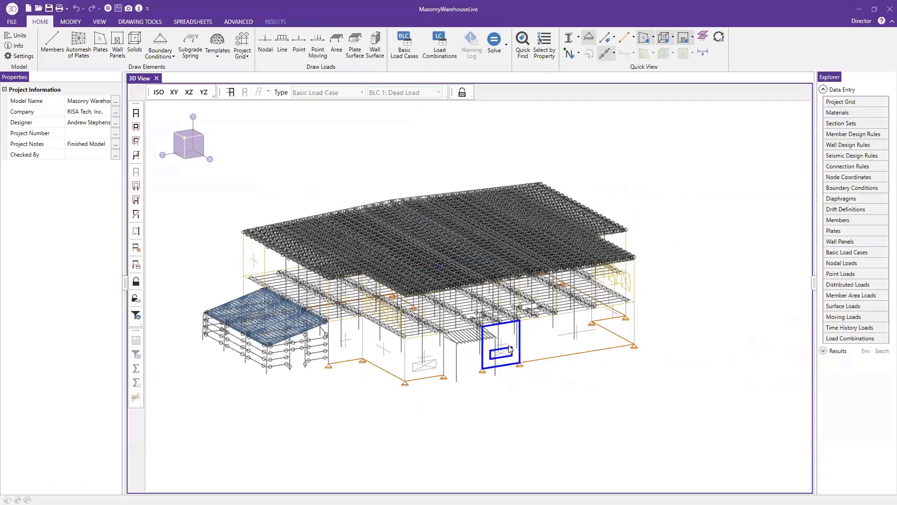
# Open the Members spreadsheet, look through its primary data from first to last row, and move it clear of the side canopy
pyautogui.click(852, 221)
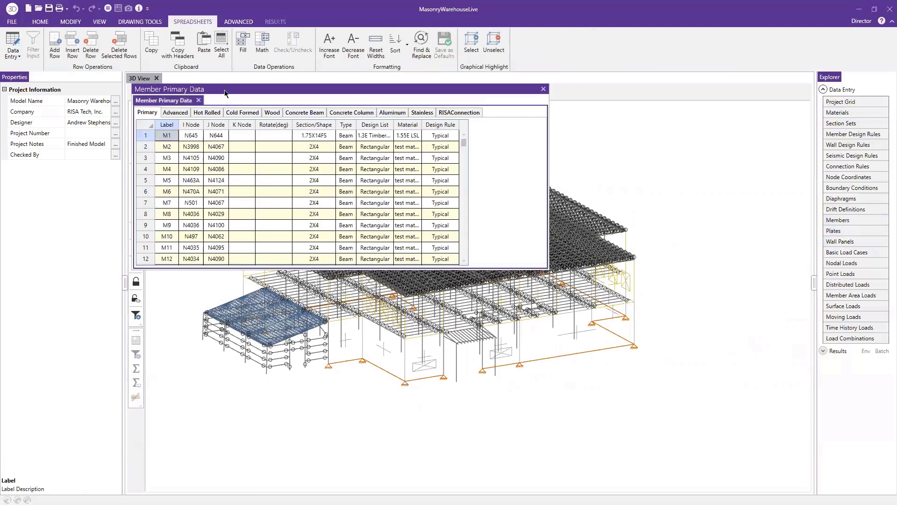
pyautogui.click(168, 205)
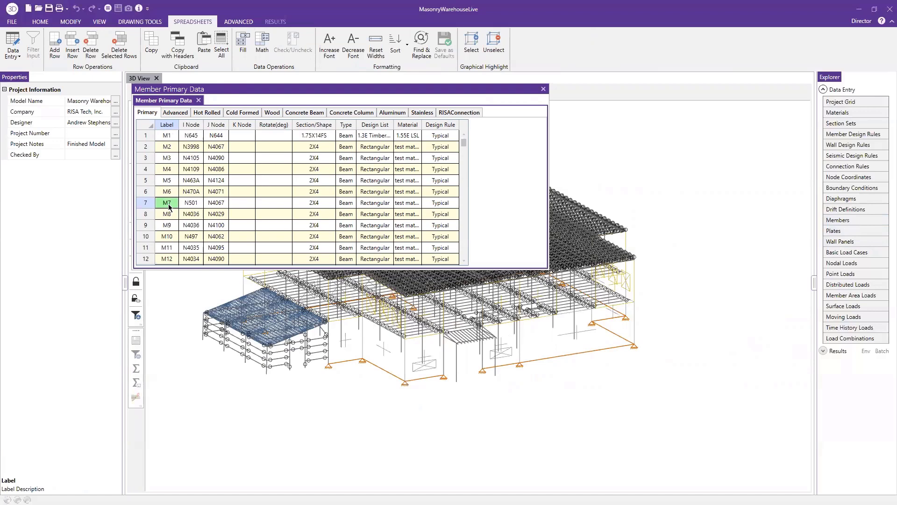
pyautogui.hotkey('ctrl', 'Down')
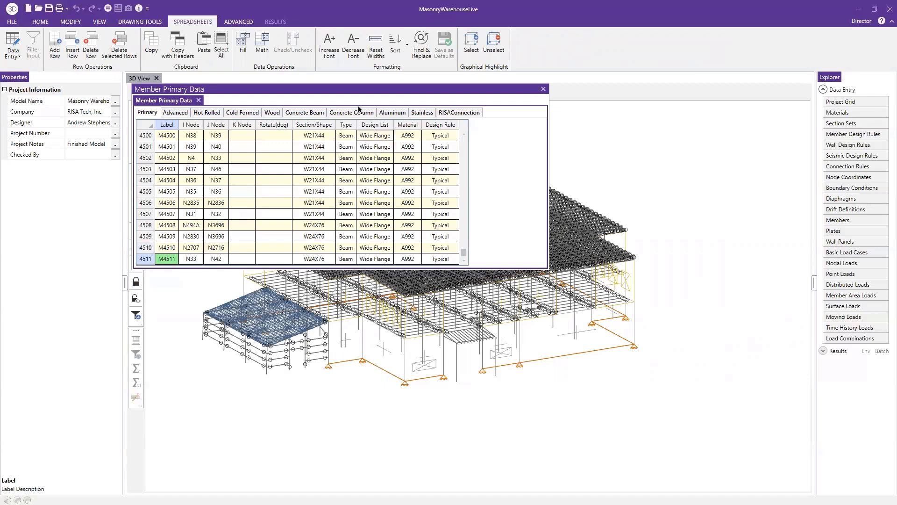
pyautogui.moveTo(356, 96); pyautogui.dragTo(617, 148)
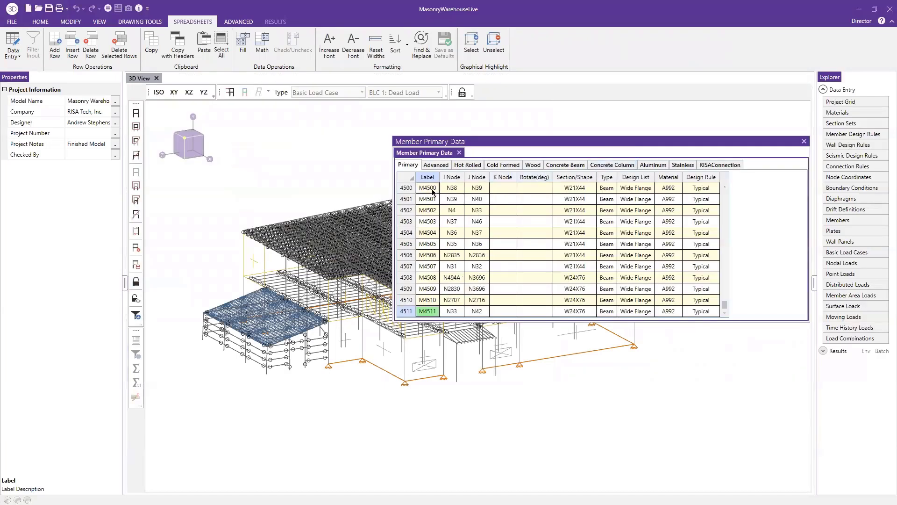
pyautogui.hotkey('ctrl', 'Home')
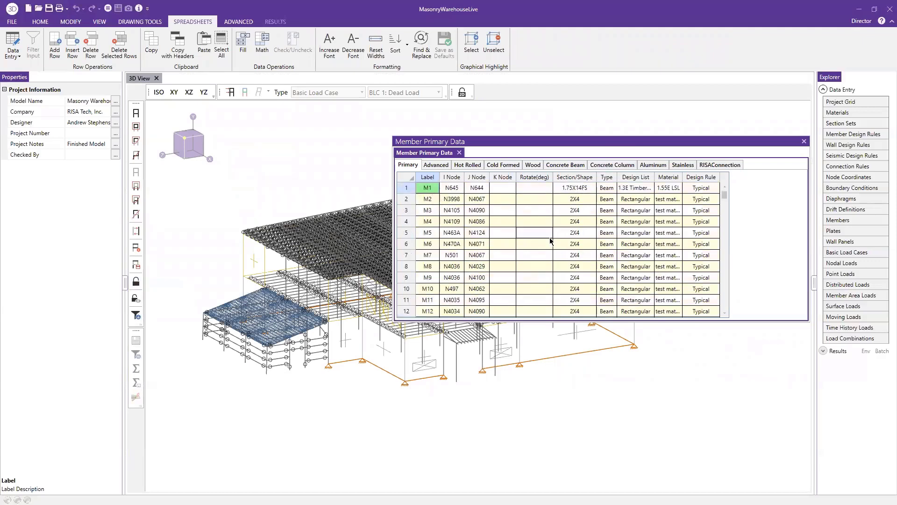
# Sort the member primary data by Section/Shape from low to high
pyautogui.click(571, 180)
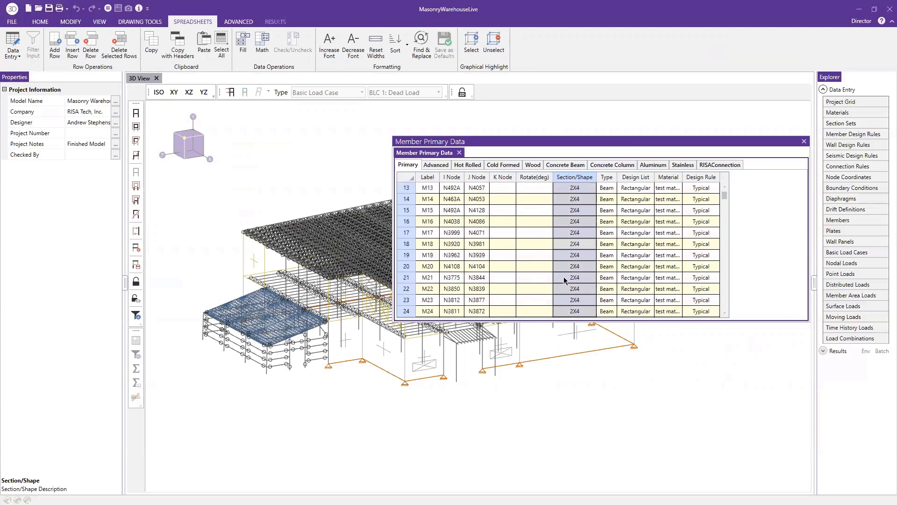
pyautogui.rightClick(573, 180)
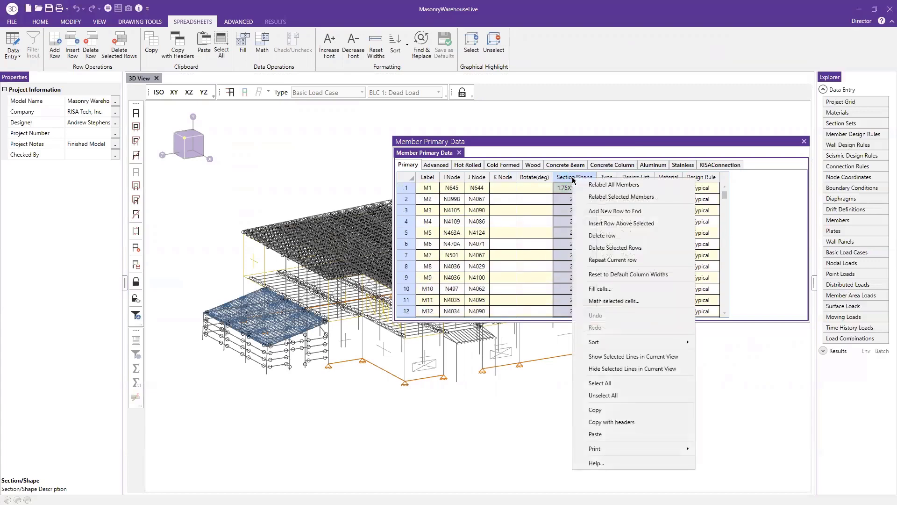
pyautogui.moveTo(613, 344)
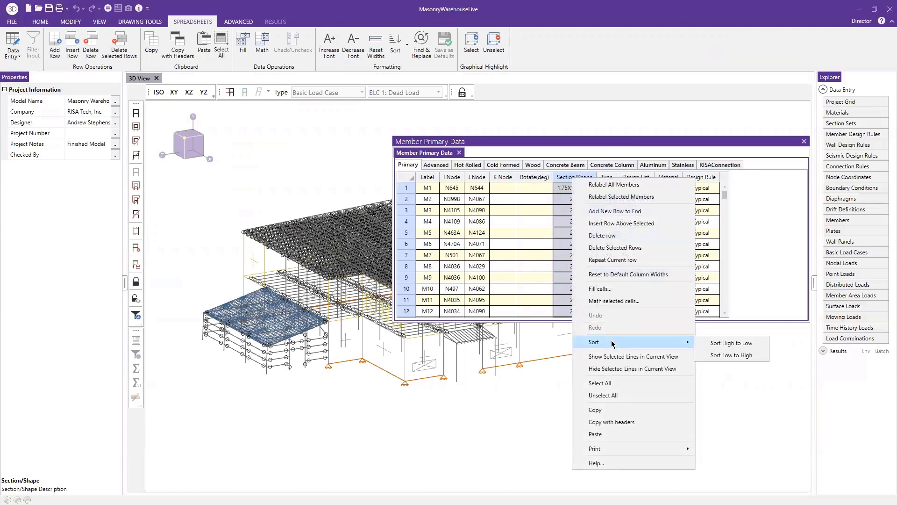
pyautogui.click(708, 355)
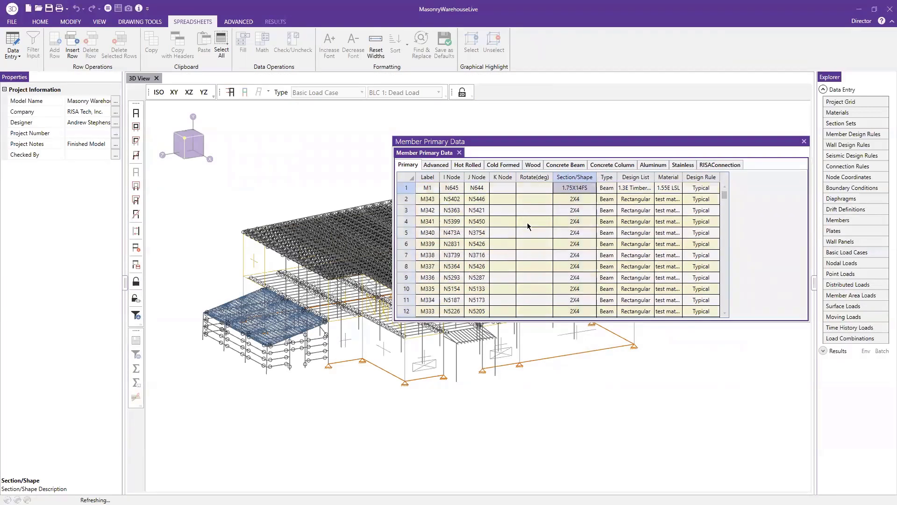
# Highlight all W21X44 rows near the end of the sorted member data and show those lines as selected in the current view
pyautogui.scroll(-3, 534, 256)
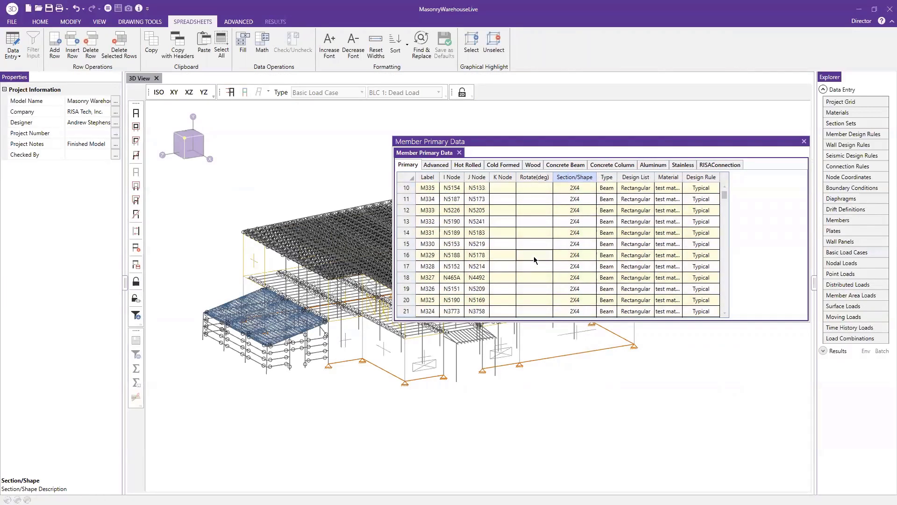
pyautogui.scroll(-2, 533, 256)
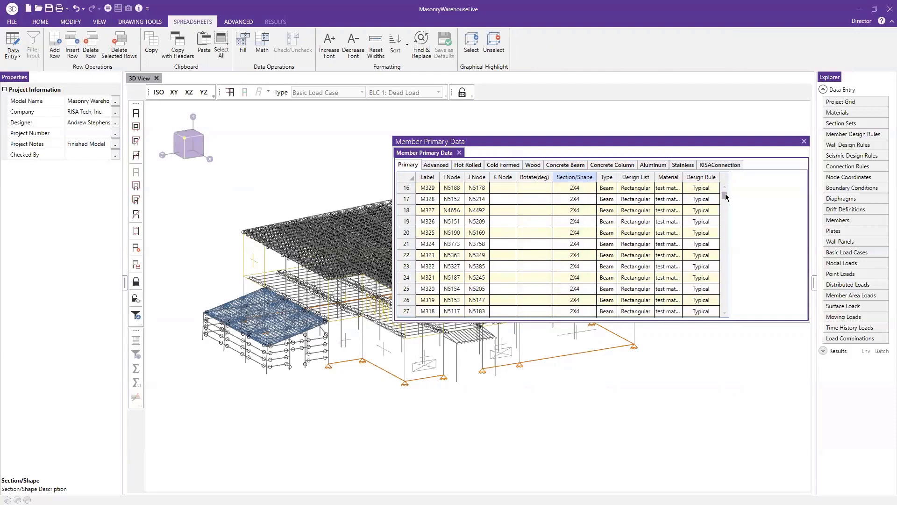
pyautogui.moveTo(726, 197); pyautogui.dragTo(725, 332)
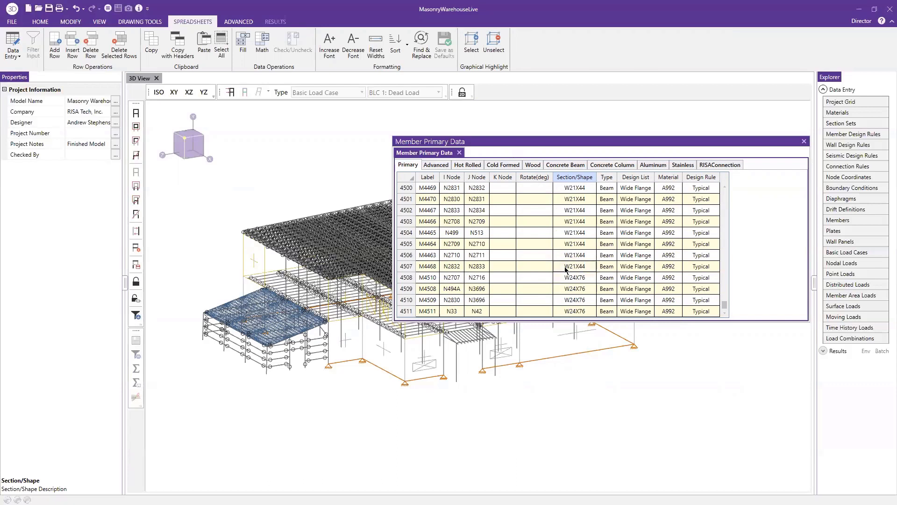
pyautogui.click(405, 267)
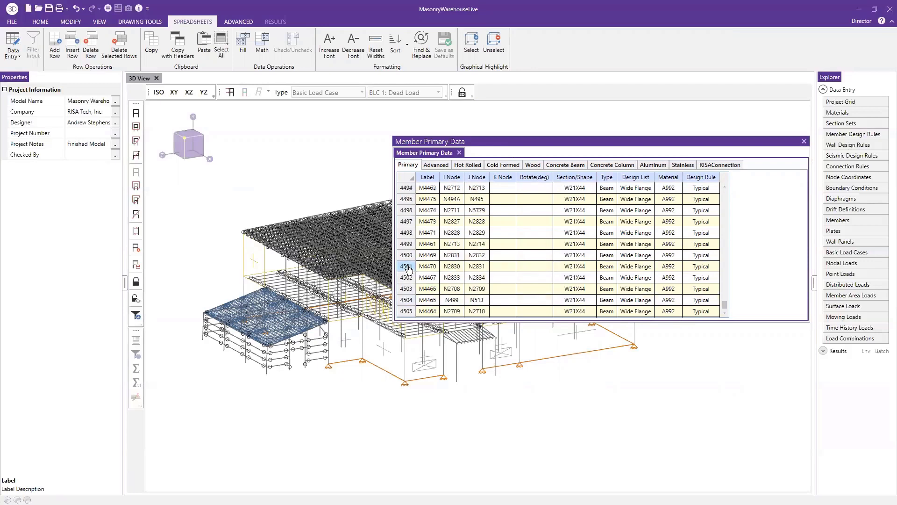
pyautogui.scroll(7, 512, 220)
pyautogui.scroll(13, 513, 221)
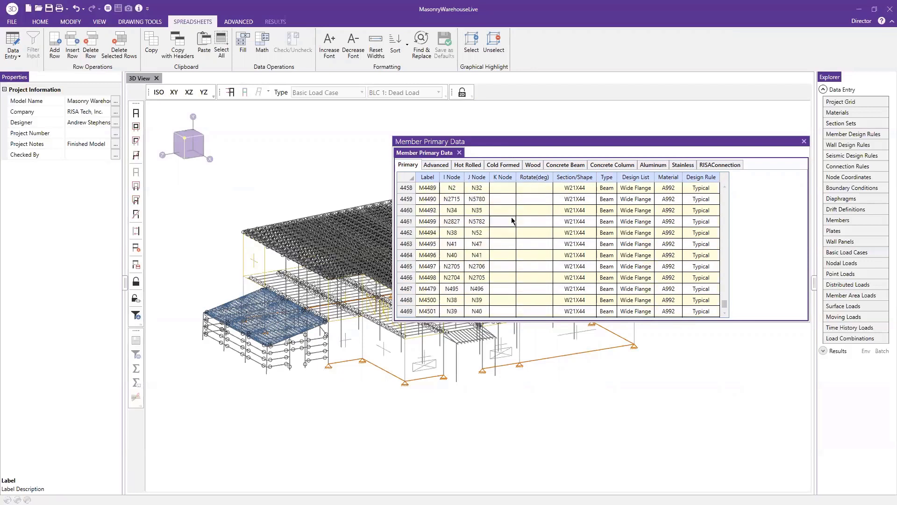
pyautogui.scroll(-1, 522, 238)
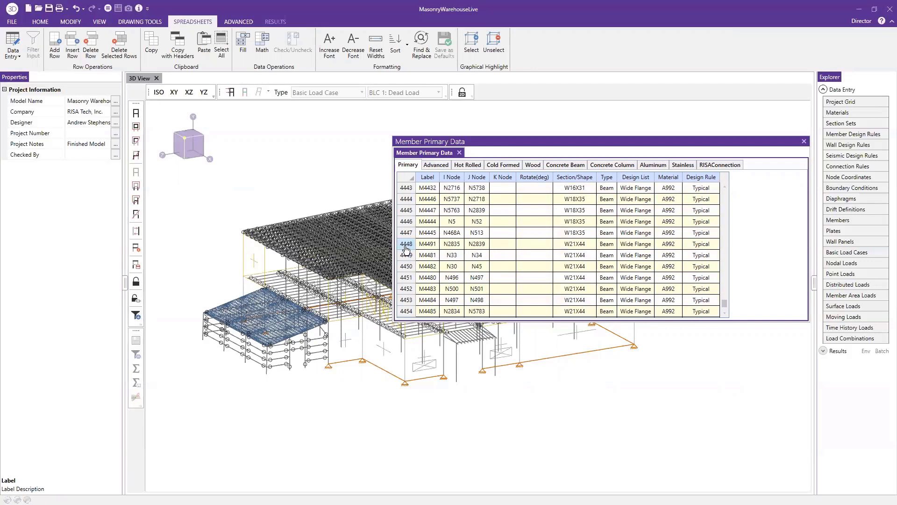
pyautogui.moveTo(406, 245); pyautogui.dragTo(406, 310)
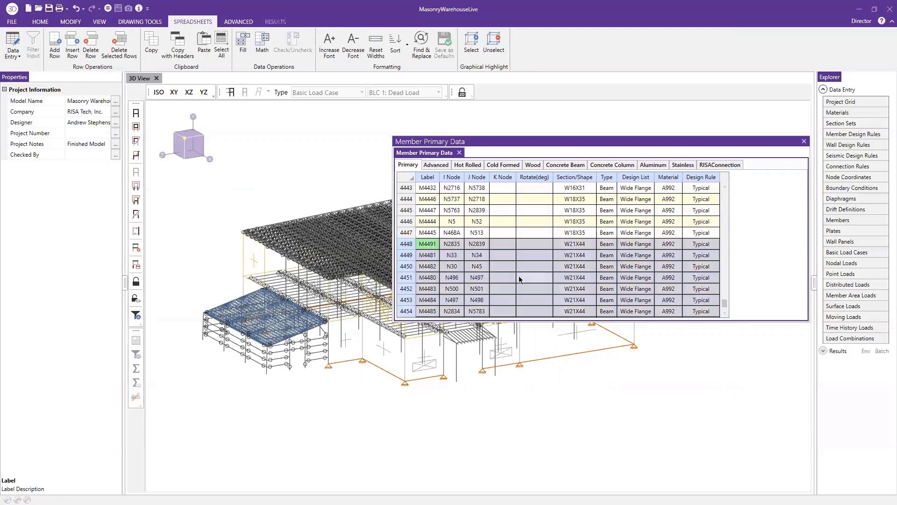
pyautogui.scroll(-1, 519, 278)
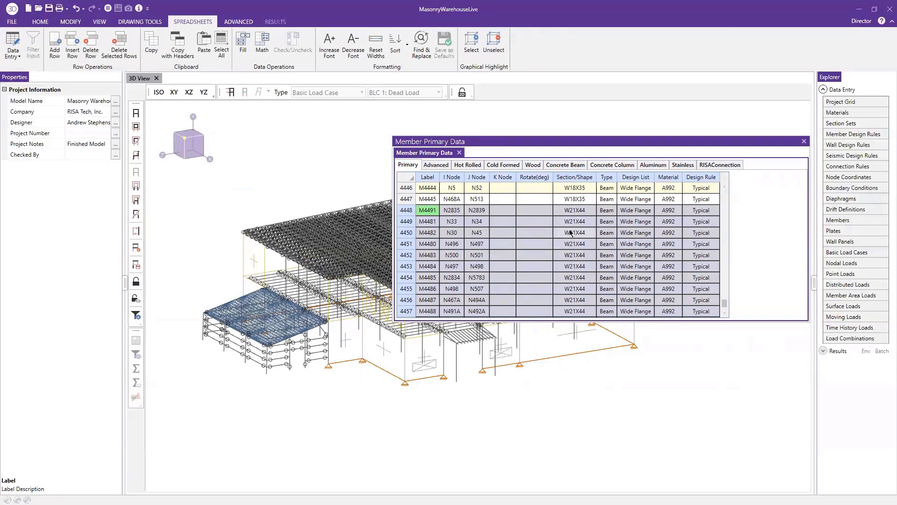
pyautogui.rightClick(538, 256)
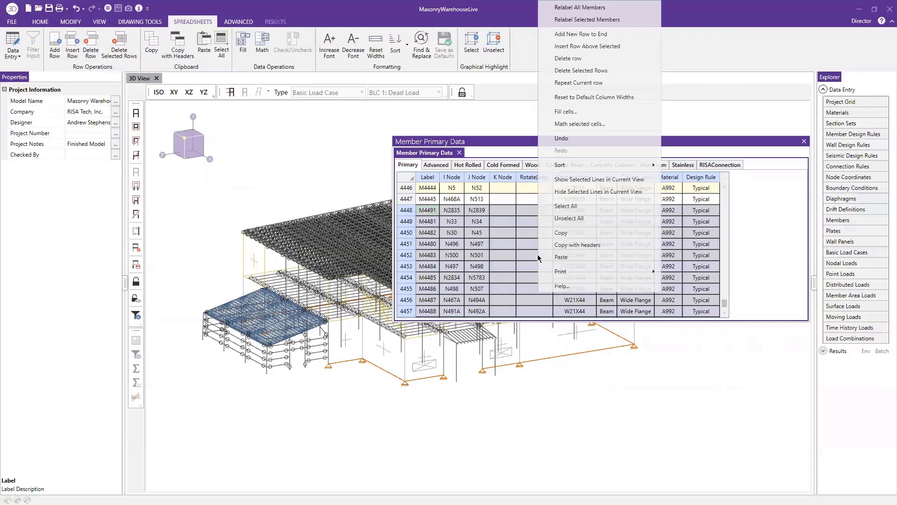
pyautogui.click(582, 180)
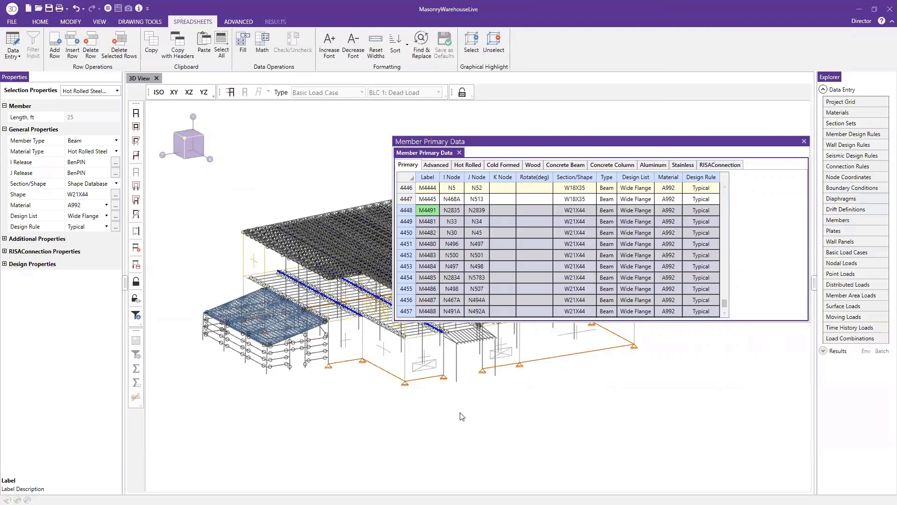
# Apply the dim lock to the unselected elements and inspect the selected W21X44 beams from different angles in the 3D view
pyautogui.keyDown('shift'); pyautogui.moveTo(458, 417); pyautogui.dragTo(493, 373, button='middle'); pyautogui.keyUp('shift')
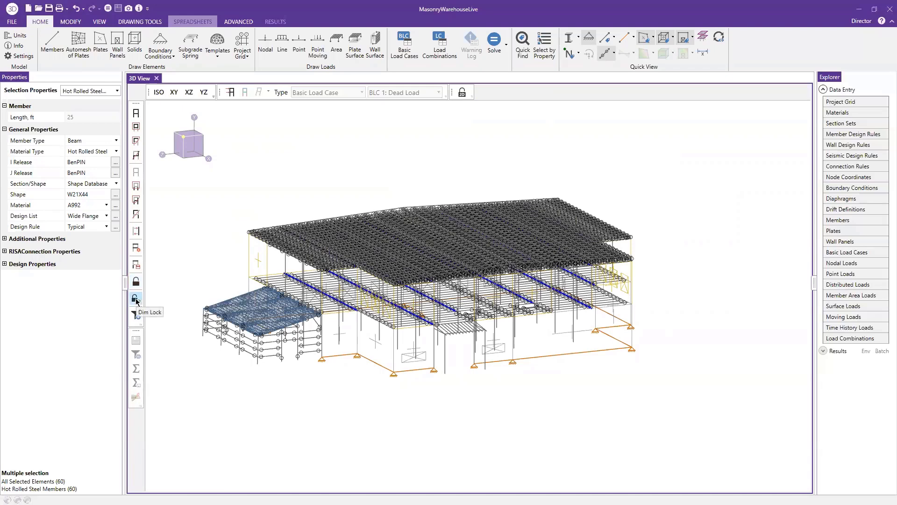
pyautogui.click(137, 300)
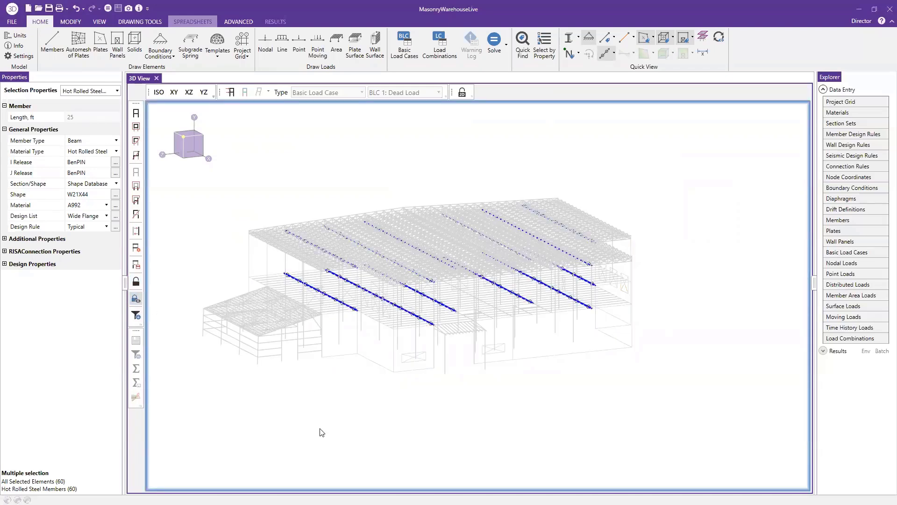
pyautogui.moveTo(322, 433)
pyautogui.keyDown('shift'); pyautogui.mouseDown(button='middle')
pyautogui.moveTo(300, 418)
pyautogui.moveTo(277, 440)
pyautogui.moveTo(313, 445)
pyautogui.moveTo(355, 423)
pyautogui.moveTo(292, 441)
pyautogui.moveTo(276, 434)
pyautogui.moveTo(329, 436)
pyautogui.mouseUp(button='middle'); pyautogui.keyUp('shift')
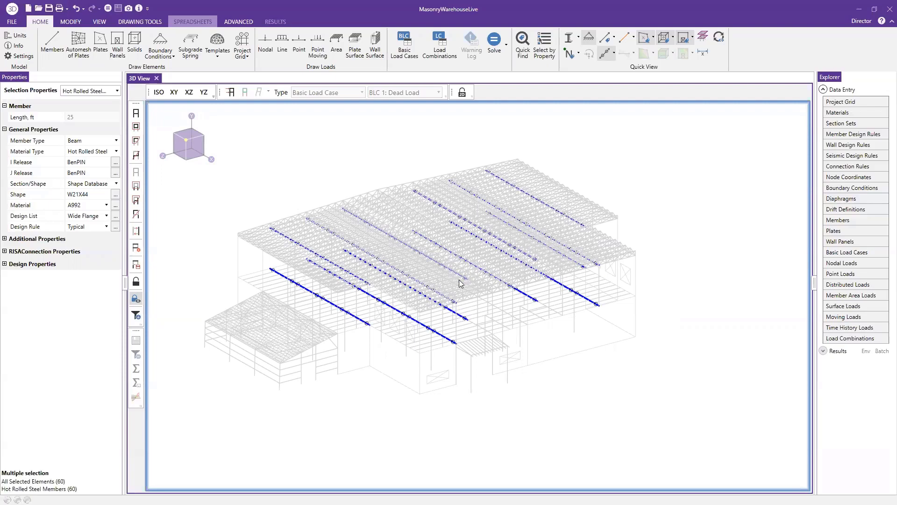
pyautogui.keyDown('shift'); pyautogui.moveTo(488, 321); pyautogui.dragTo(465, 336, button='middle'); pyautogui.keyUp('shift')
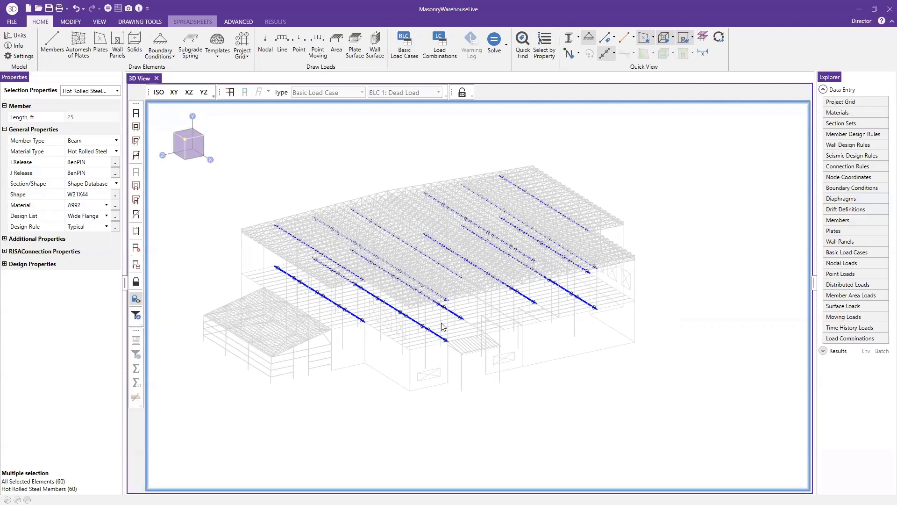
# Lock the unselected elements so that only the W21X44 beams are shown, and compare this full lock with the dim lock
pyautogui.click(136, 282)
pyautogui.moveTo(405, 343); pyautogui.dragTo(363, 346, button='middle')
pyautogui.keyDown('shift'); pyautogui.moveTo(379, 358); pyautogui.dragTo(405, 346, button='middle'); pyautogui.keyUp('shift')
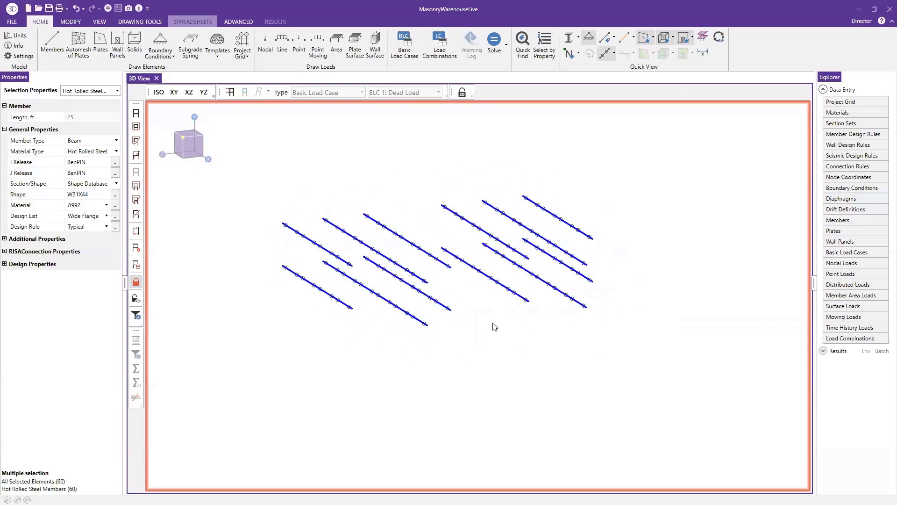
pyautogui.click(138, 300)
pyautogui.click(136, 282)
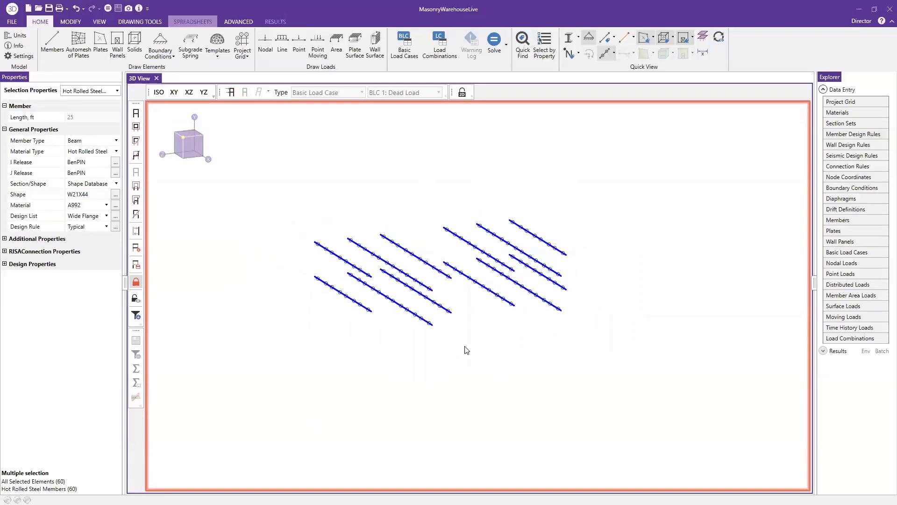
# Clear the selection, reselect all visible beams with a box, and view the element categories offered in Selection Properties
pyautogui.click(264, 307)
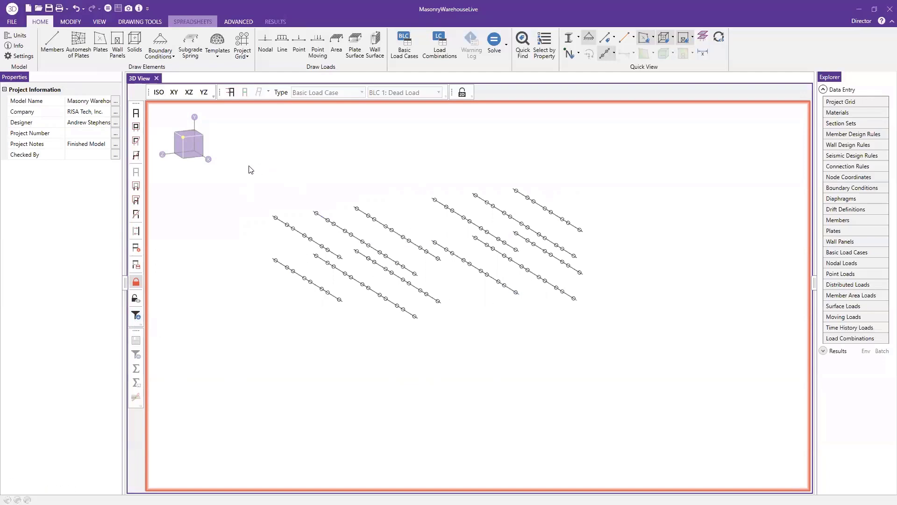
pyautogui.moveTo(248, 166); pyautogui.dragTo(627, 358)
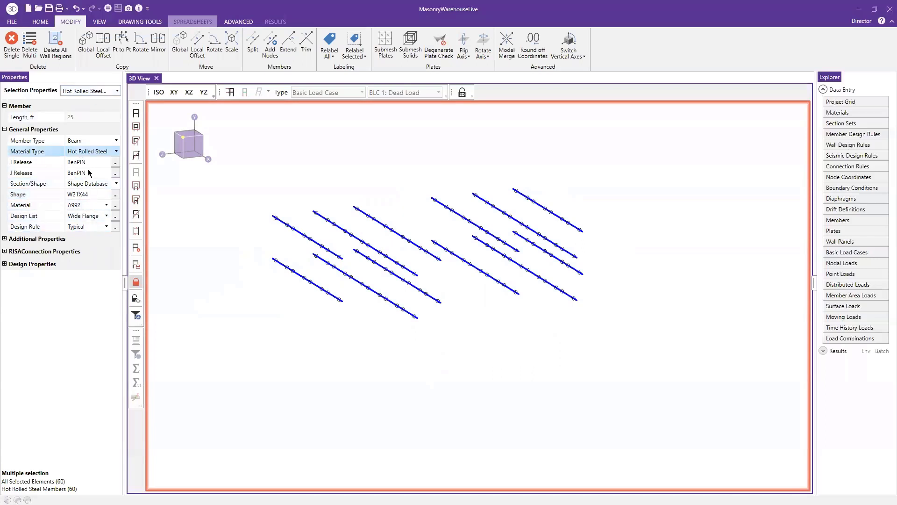
pyautogui.click(88, 93)
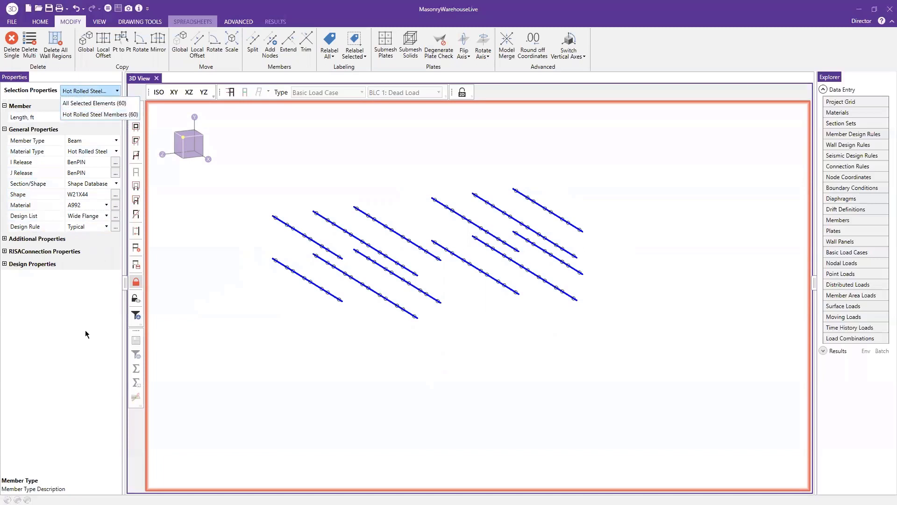
pyautogui.click(72, 292)
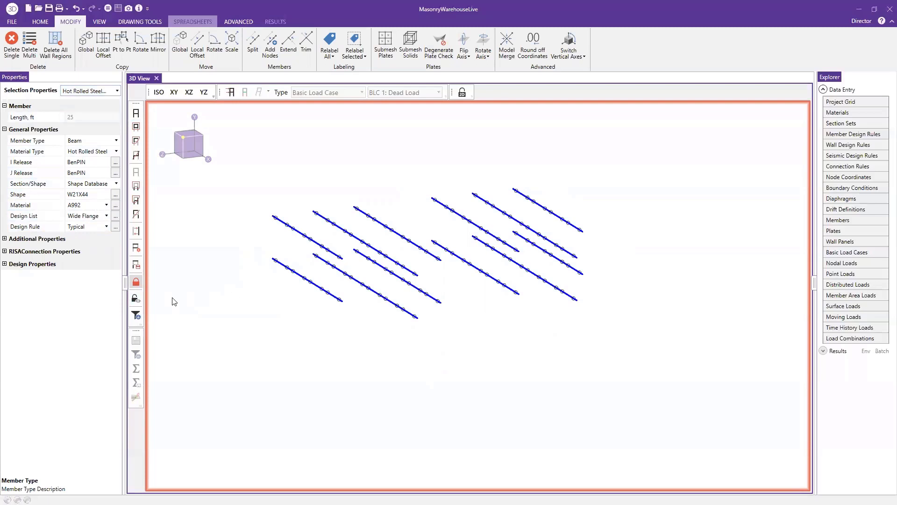
# Filter the unselected items out of the input spreadsheets, and look through the filtered Members spreadsheet from first to last row
pyautogui.click(136, 317)
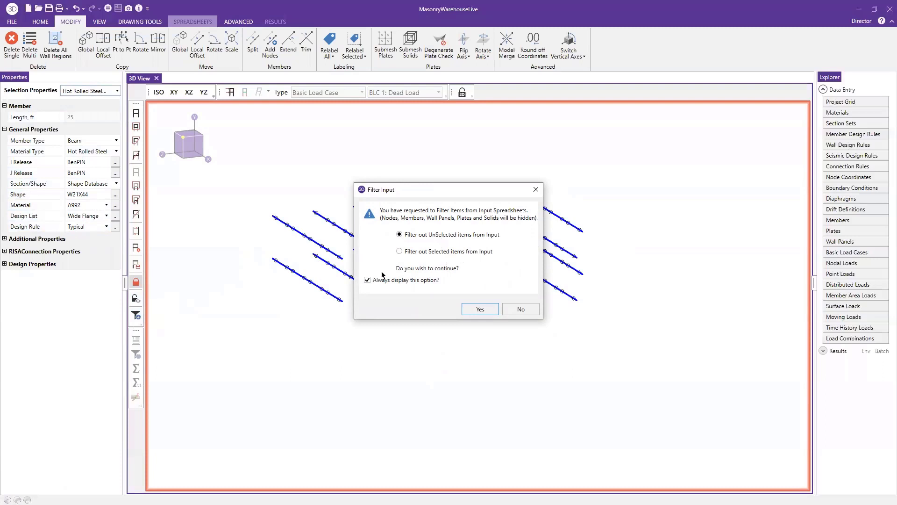
pyautogui.click(481, 310)
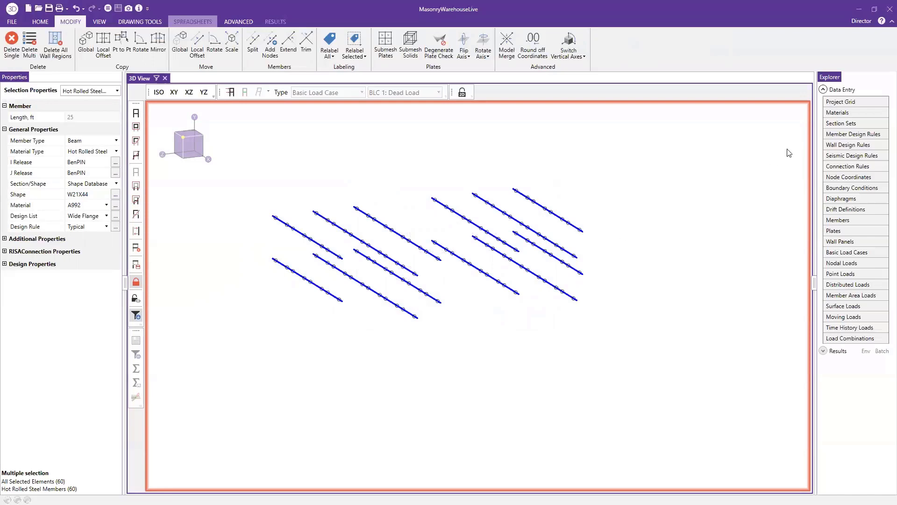
pyautogui.click(854, 226)
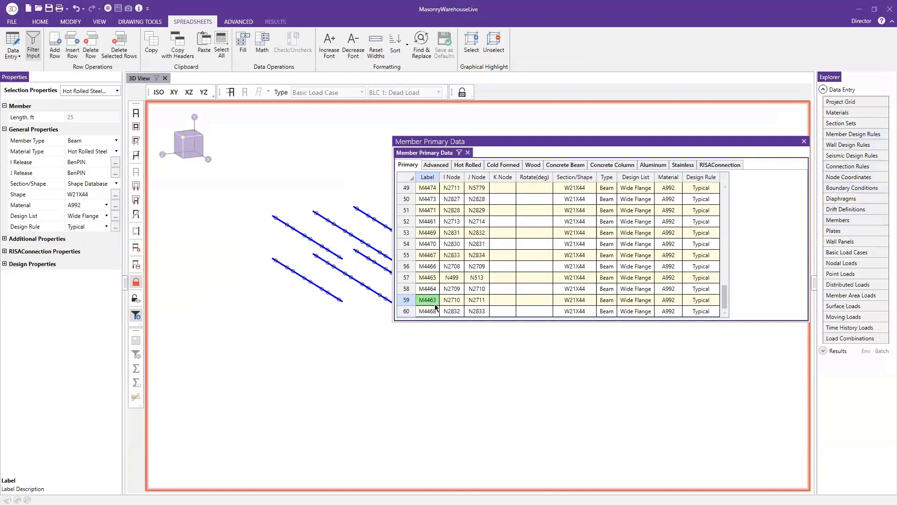
pyautogui.scroll(15, 437, 306)
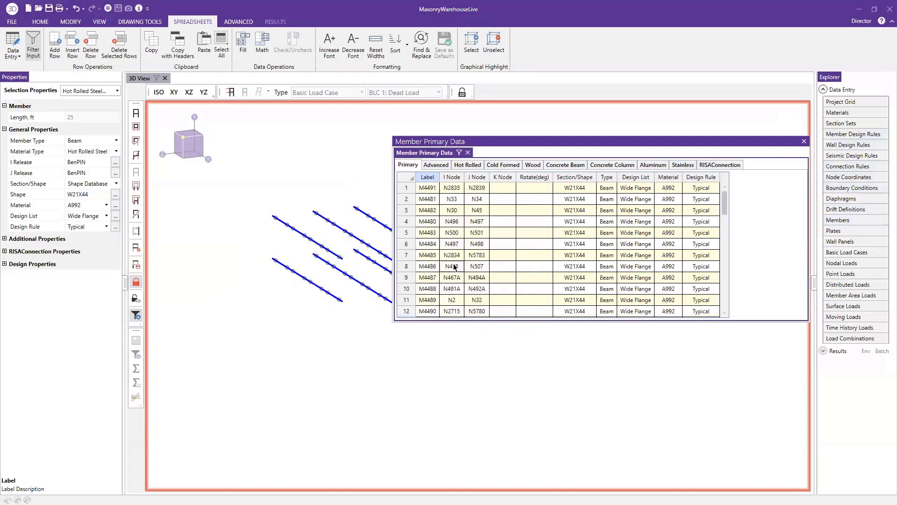
pyautogui.scroll(-2, 430, 287)
pyautogui.scroll(-13, 431, 287)
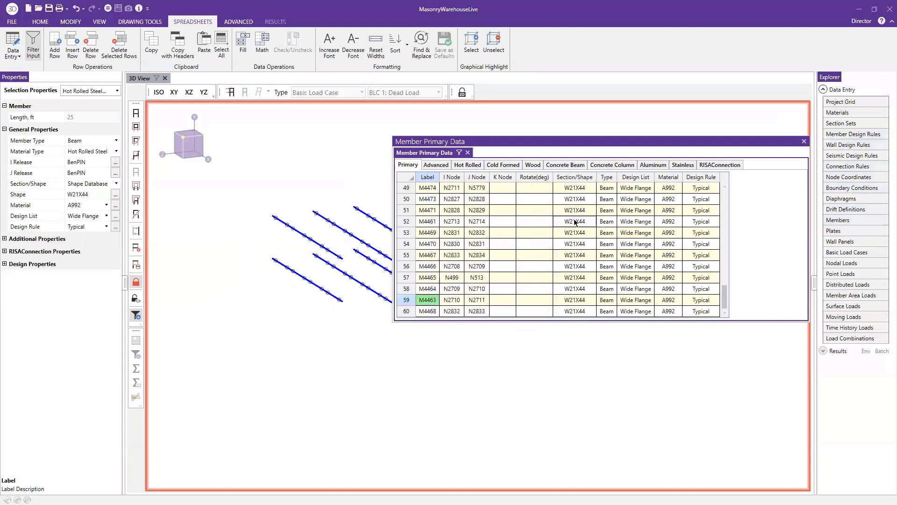
pyautogui.scroll(12, 572, 243)
pyautogui.scroll(4, 572, 243)
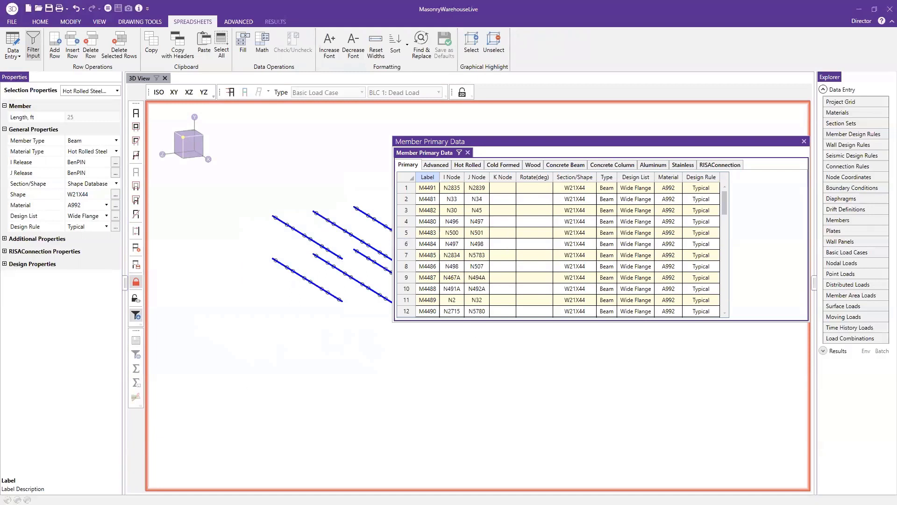
# Fill the entire Section/Shape column of the filtered members with W21X50
pyautogui.click(579, 180)
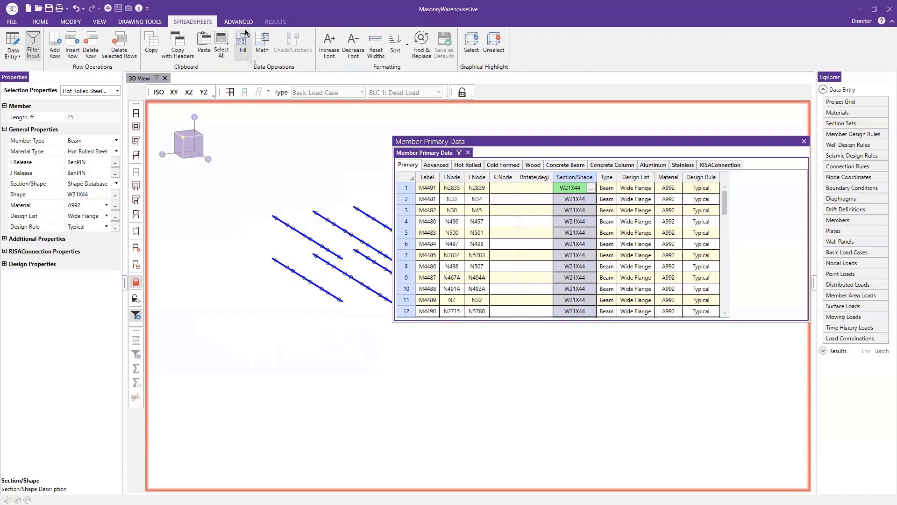
pyautogui.click(243, 44)
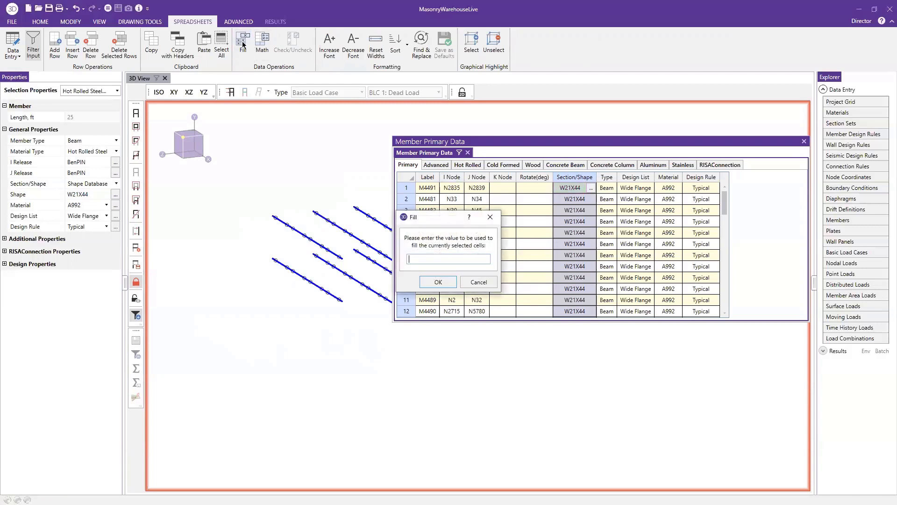
pyautogui.press('capslock')
pyautogui.write('W')
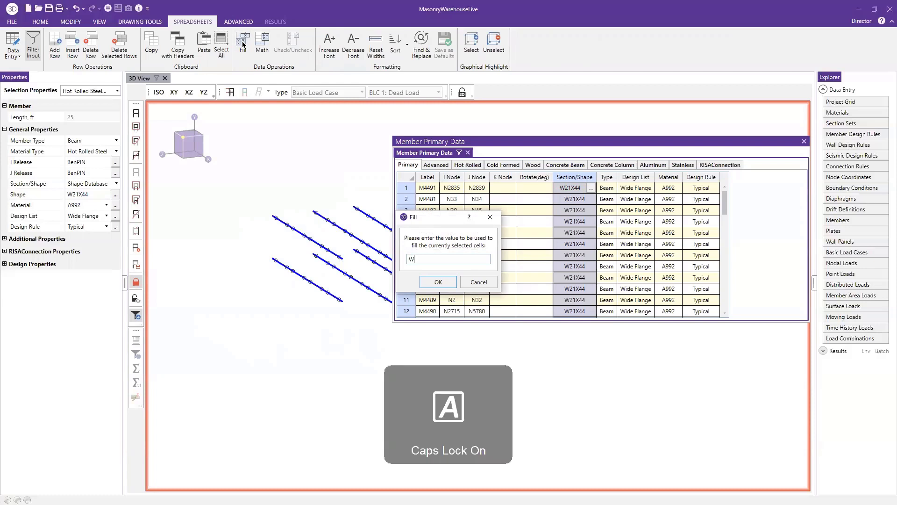
pyautogui.write('21X50')
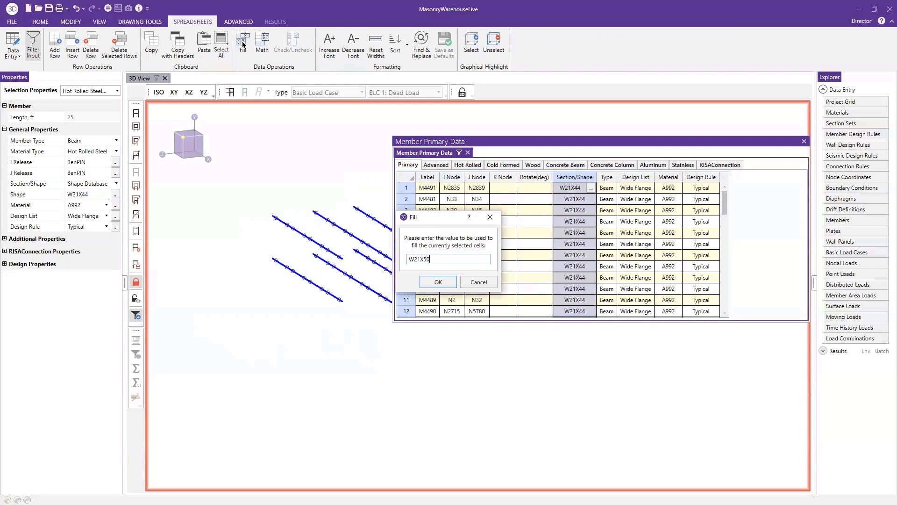
pyautogui.click(438, 281)
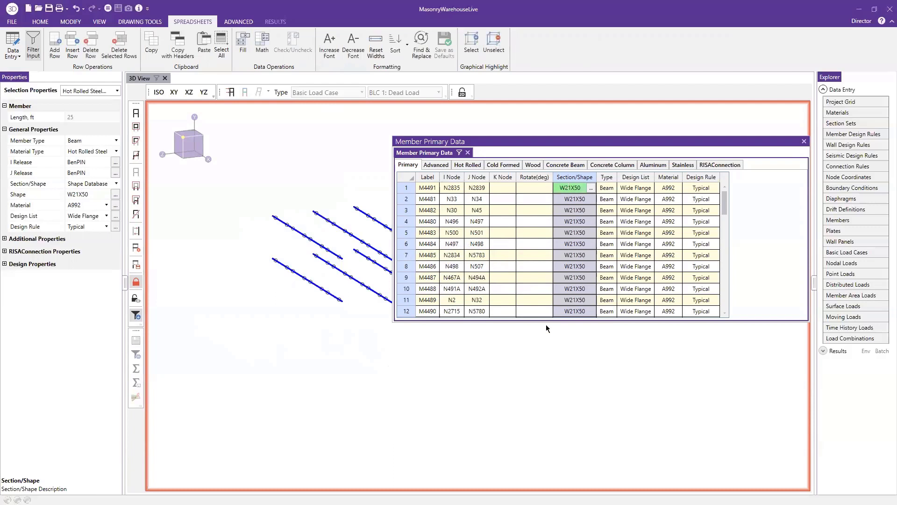
# Check the filled Section/Shape column down to its last row, close the Members spreadsheet and clear the selection
pyautogui.scroll(-9, 557, 266)
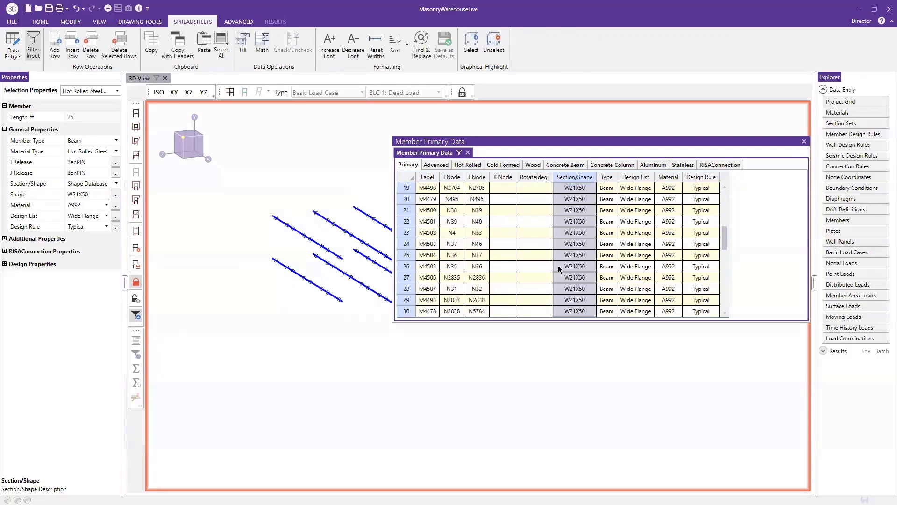
pyautogui.scroll(-7, 558, 266)
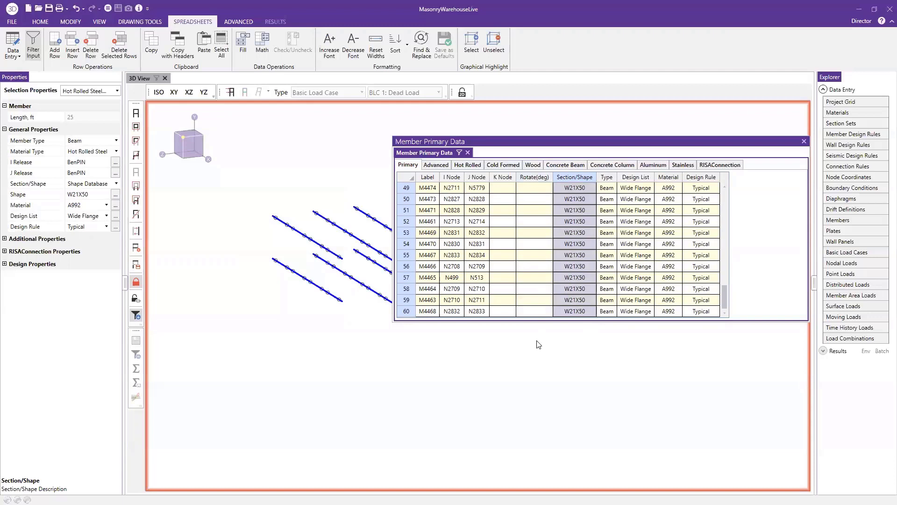
pyautogui.hotkey('ctrl', 'F4')
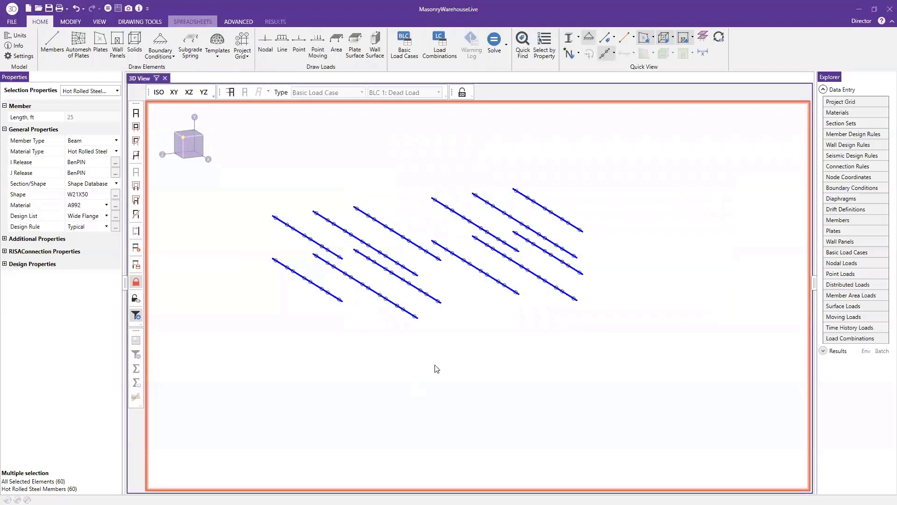
pyautogui.click(450, 340)
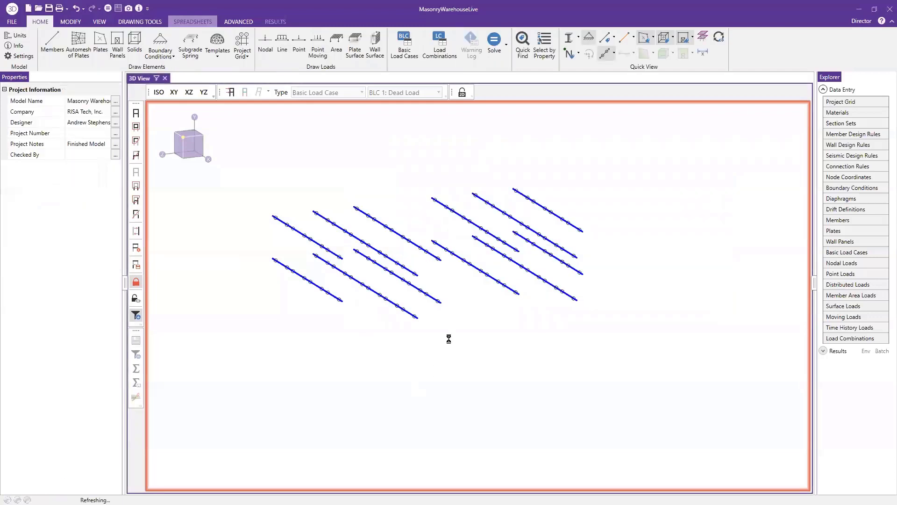
# Label the visible beams by Shape to check their sections in the 3D view, and turn the member labels off
pyautogui.click(605, 43)
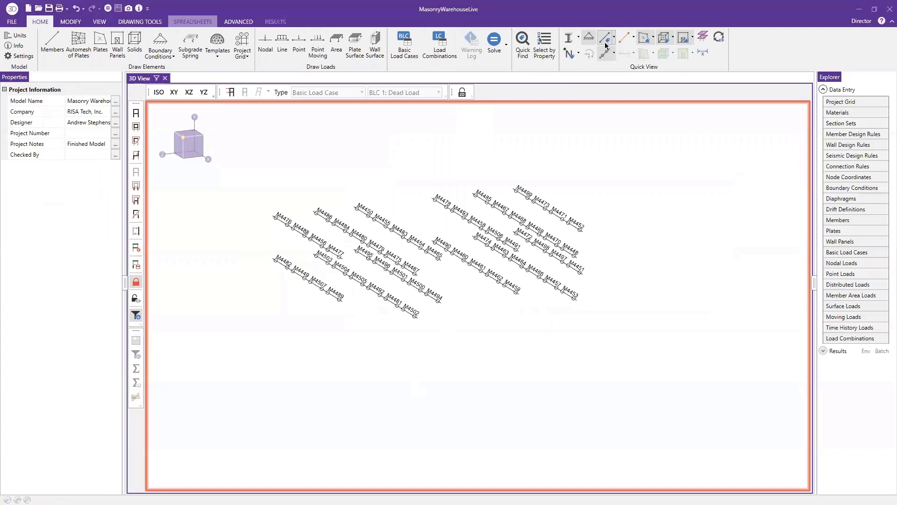
pyautogui.click(615, 36)
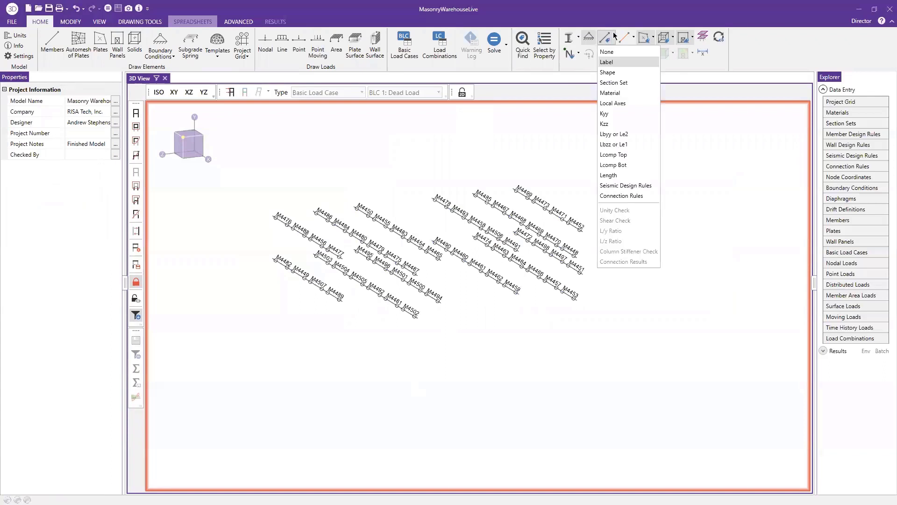
pyautogui.click(616, 73)
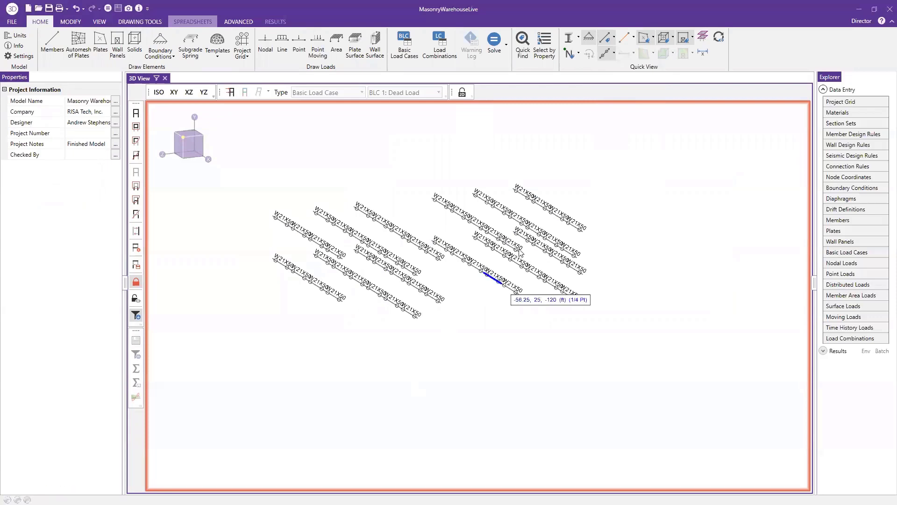
pyautogui.scroll(3, 525, 288)
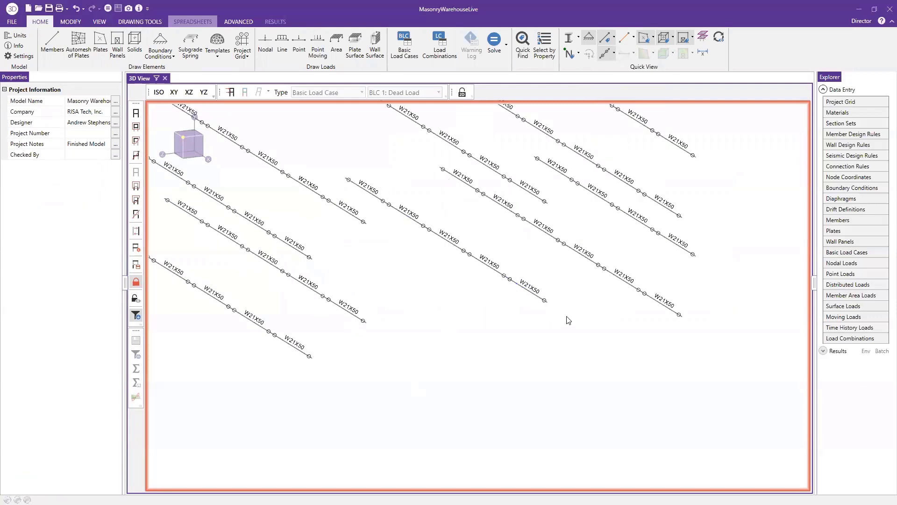
pyautogui.scroll(-3, 568, 315)
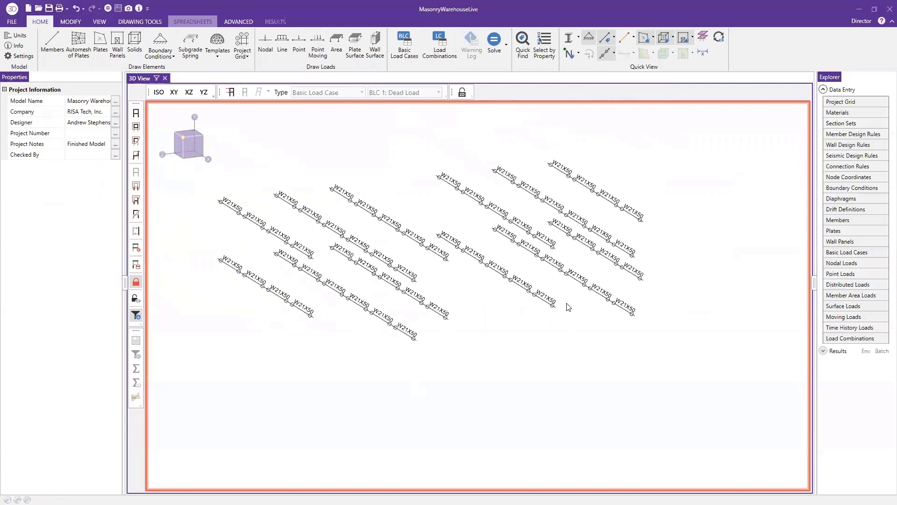
pyautogui.click(615, 41)
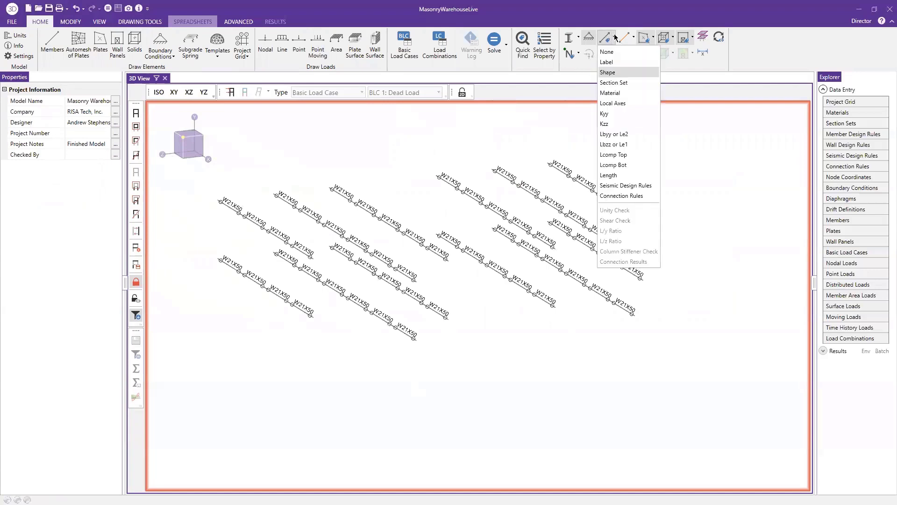
pyautogui.click(610, 57)
pyautogui.scroll(-1, 400, 320)
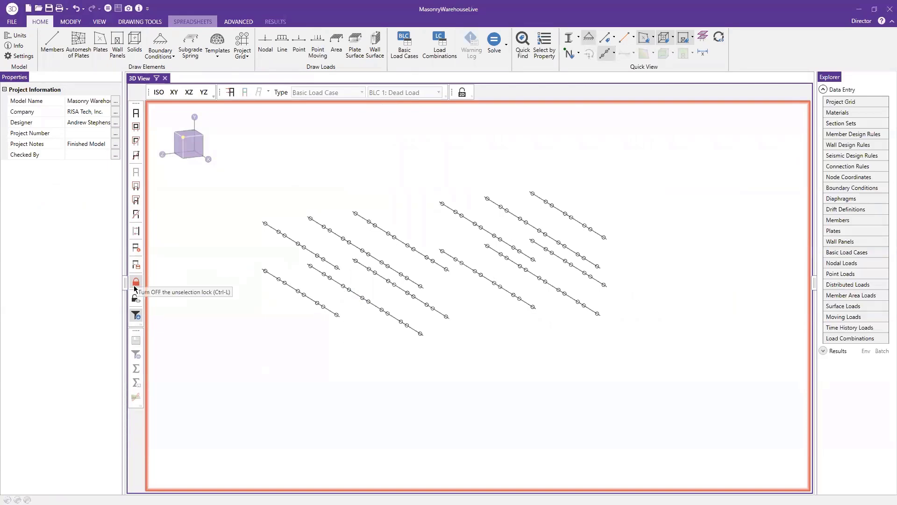
# Turn off the unselection lock to show the whole model, and clear the input spreadsheet filter
pyautogui.click(136, 316)
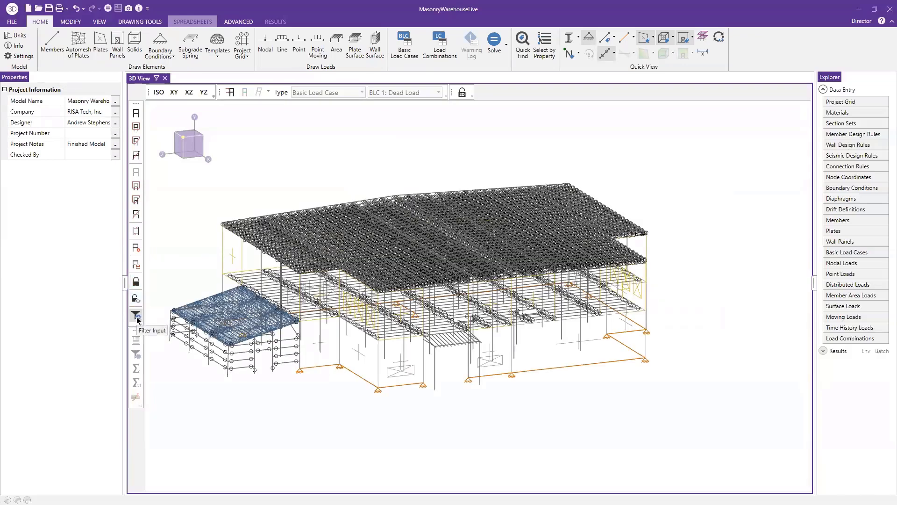
pyautogui.click(137, 317)
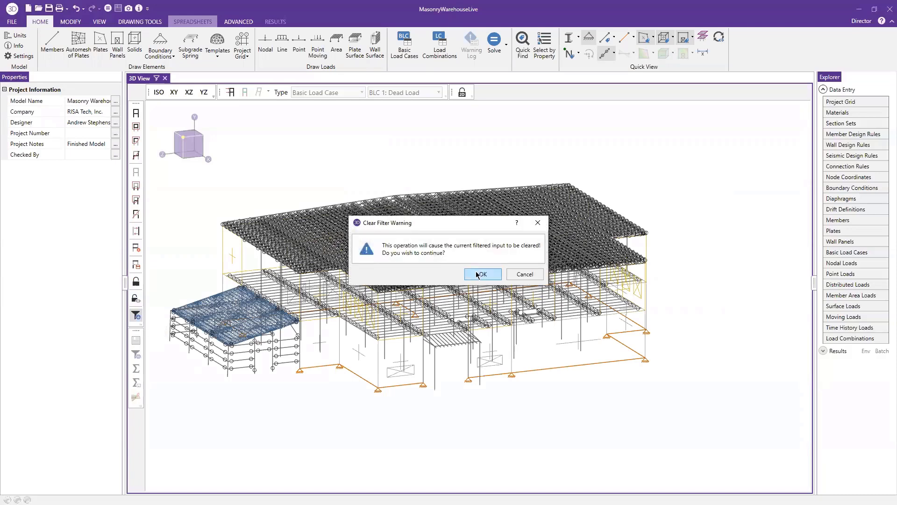
pyautogui.click(503, 273)
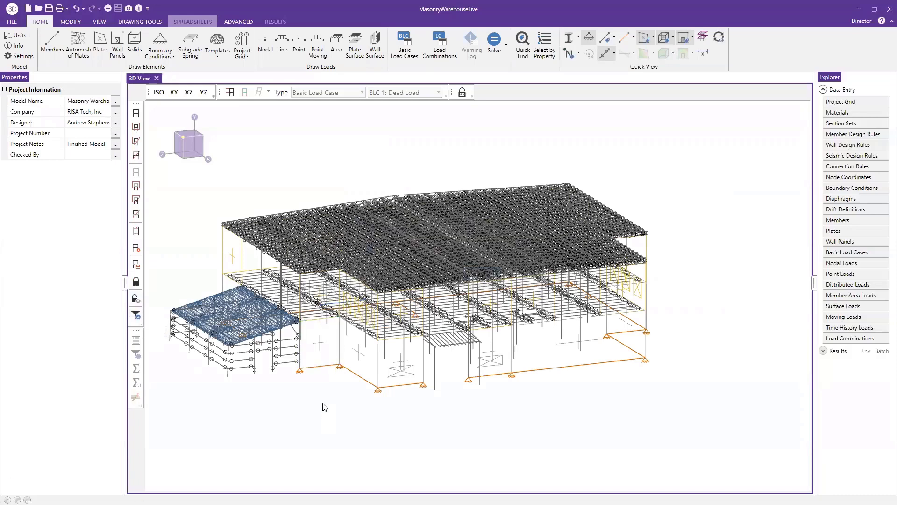
# Display member labels across the whole warehouse model, examine them around the roof, and turn them off
pyautogui.keyDown('shift'); pyautogui.moveTo(342, 417); pyautogui.dragTo(340, 392, button='middle'); pyautogui.keyUp('shift')
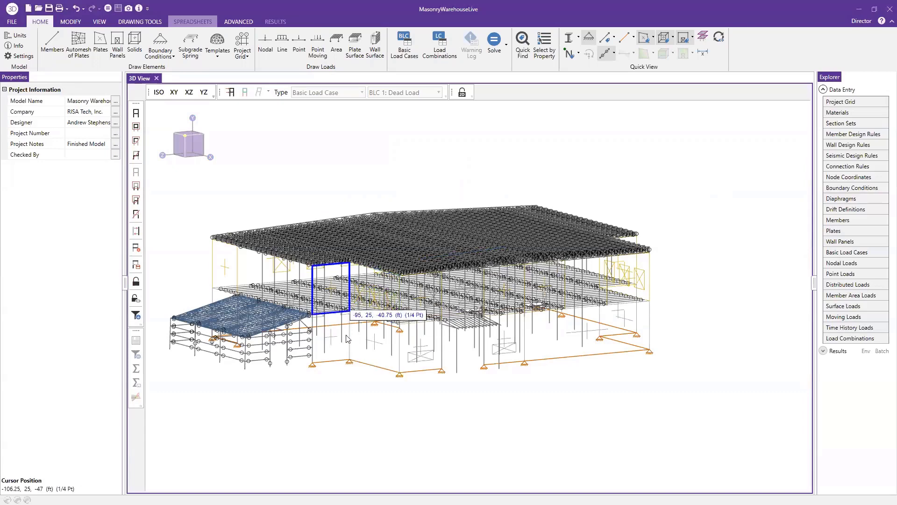
pyautogui.click(615, 39)
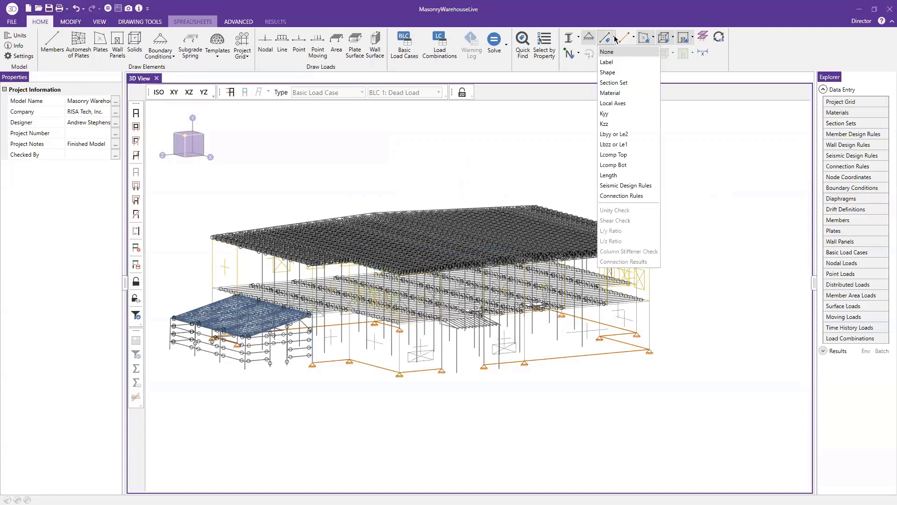
pyautogui.click(607, 62)
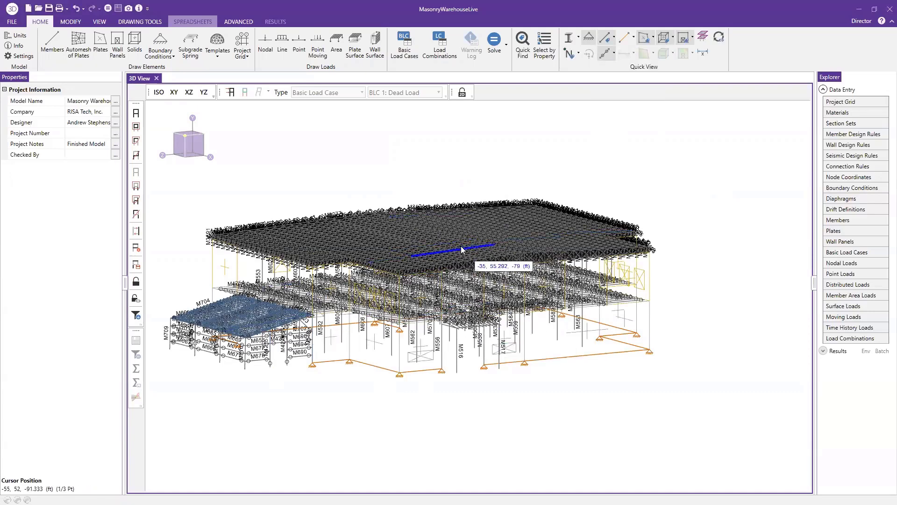
pyautogui.scroll(2, 476, 264)
pyautogui.scroll(4, 475, 281)
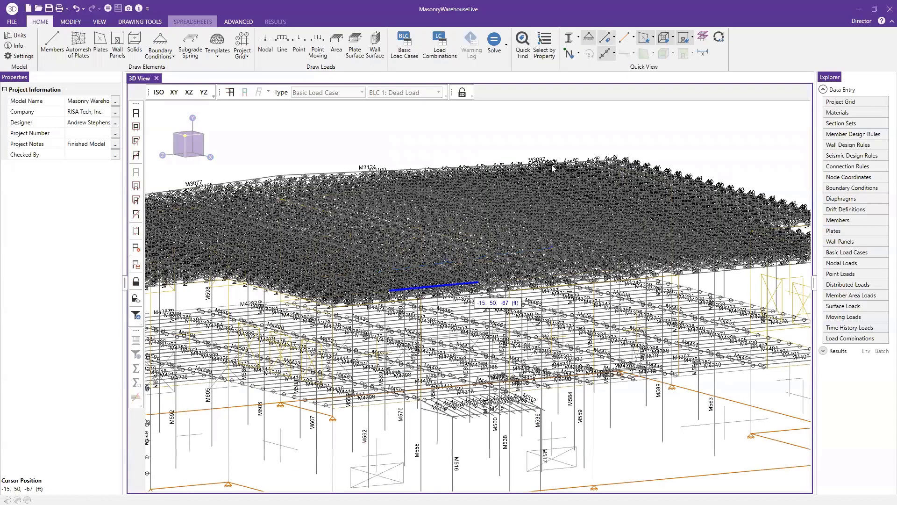
pyautogui.scroll(-4, 469, 255)
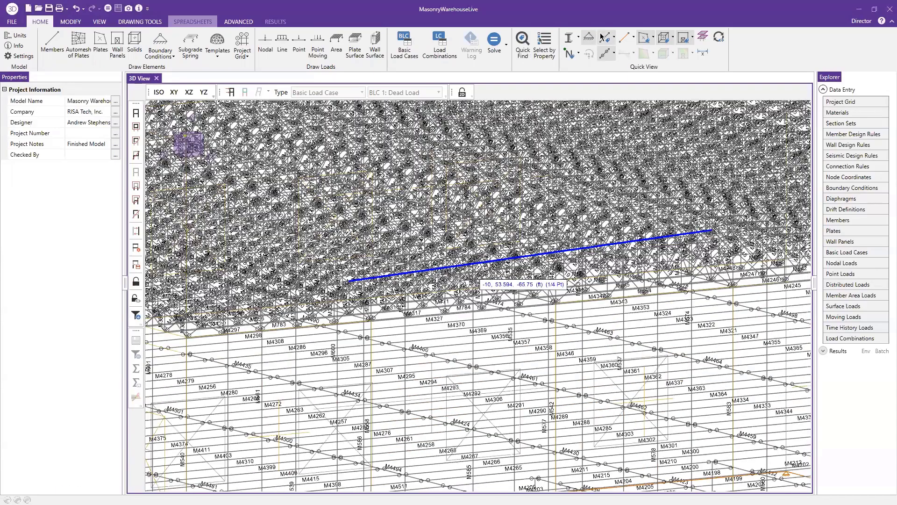
pyautogui.click(602, 37)
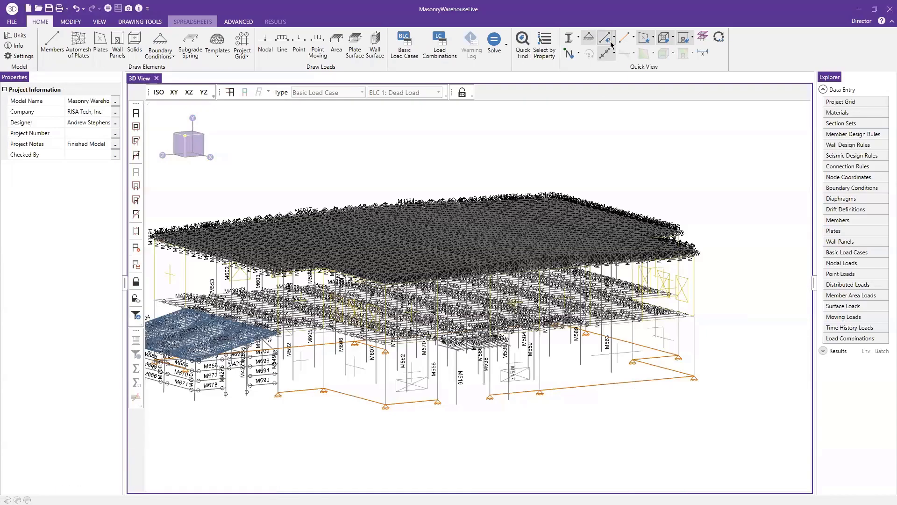
pyautogui.click(613, 37)
pyautogui.click(574, 212)
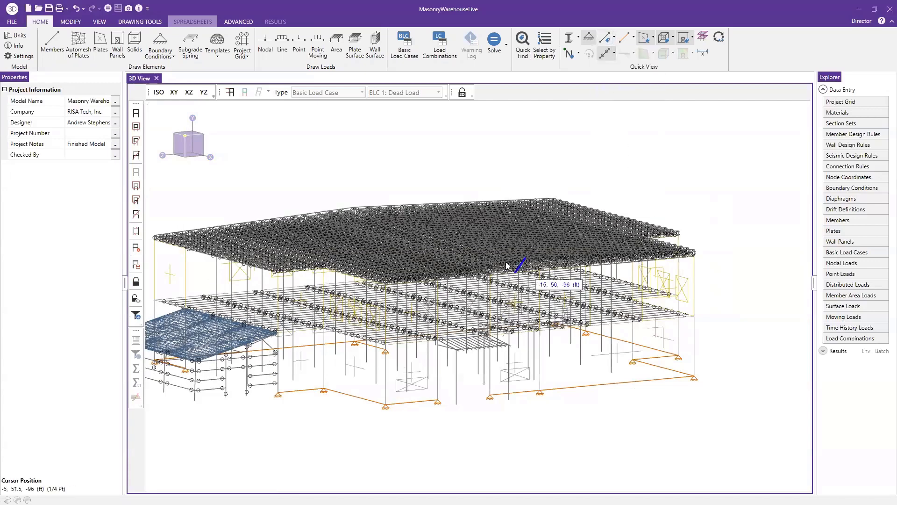
# Use Quick Find to select only member M120 in the whole model
pyautogui.scroll(-3, 514, 281)
pyautogui.keyDown('shift'); pyautogui.moveTo(421, 318); pyautogui.dragTo(493, 331, button='middle'); pyautogui.keyUp('shift')
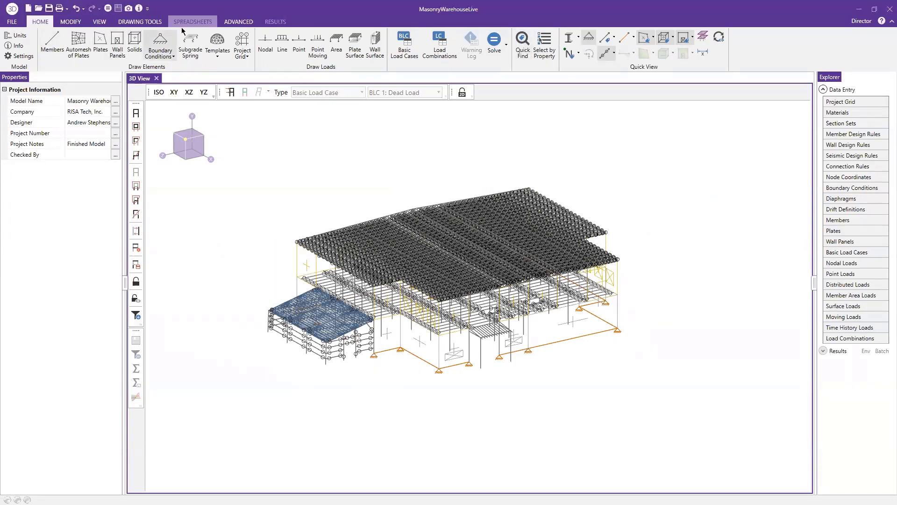
pyautogui.click(523, 42)
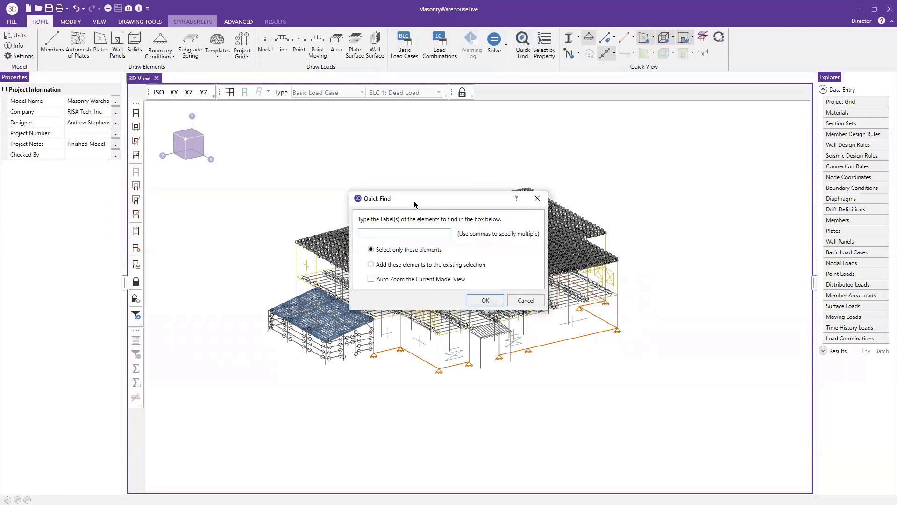
pyautogui.moveTo(415, 202); pyautogui.dragTo(614, 126)
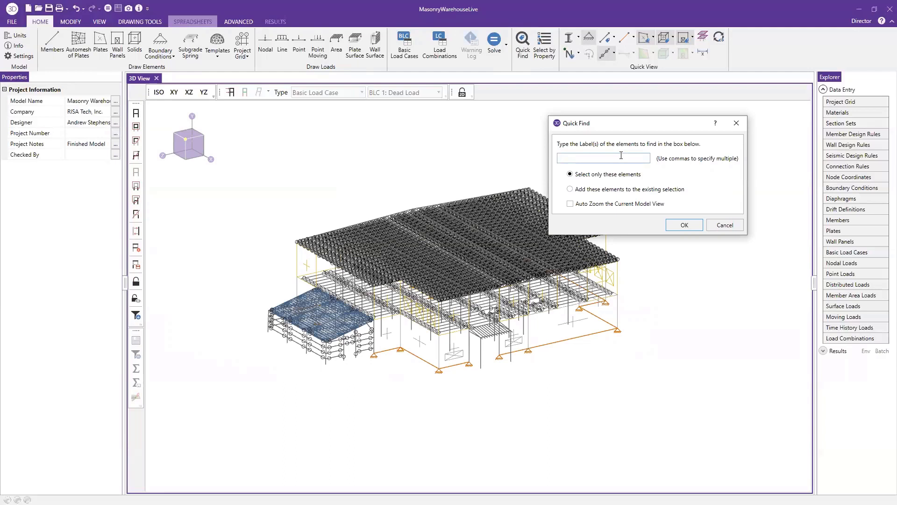
pyautogui.write('0')
pyautogui.click(686, 225)
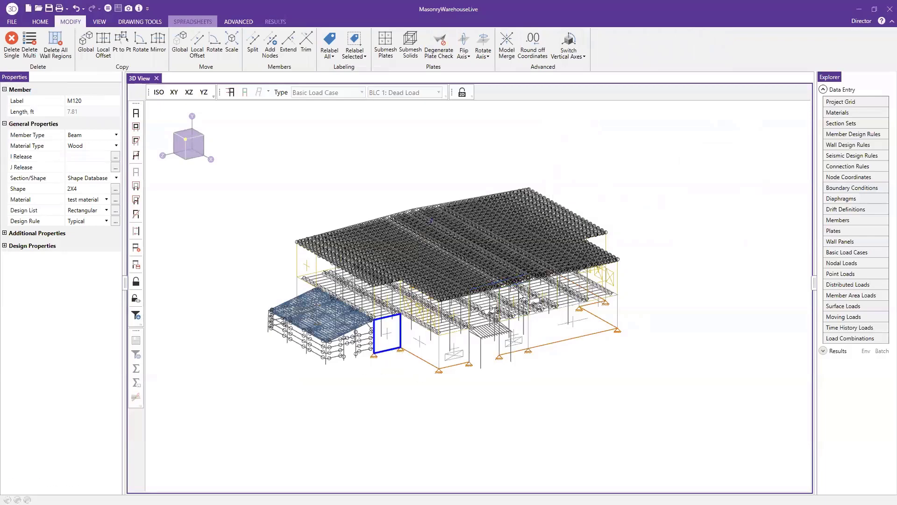
# Repeat the Quick Find for M120 with Auto Zoom the Current Model View enabled
pyautogui.scroll(2, 398, 348)
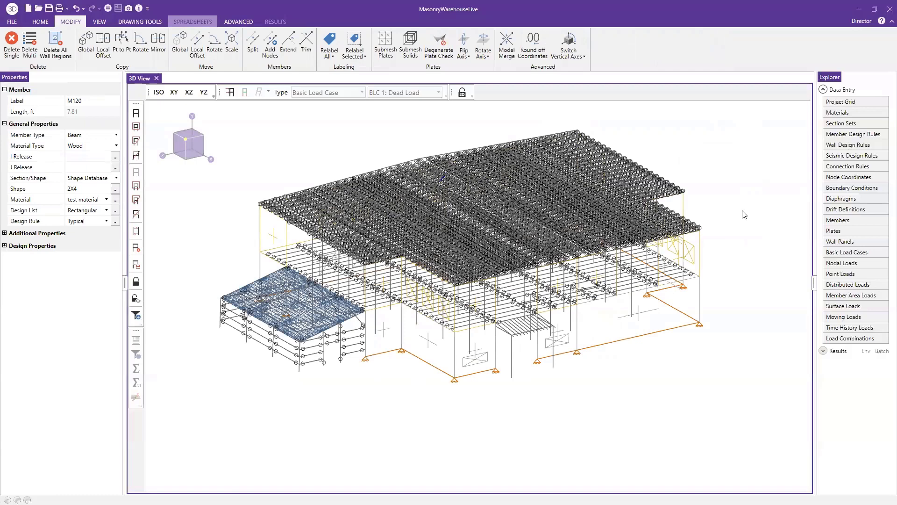
pyautogui.moveTo(744, 211); pyautogui.dragTo(738, 226, button='middle')
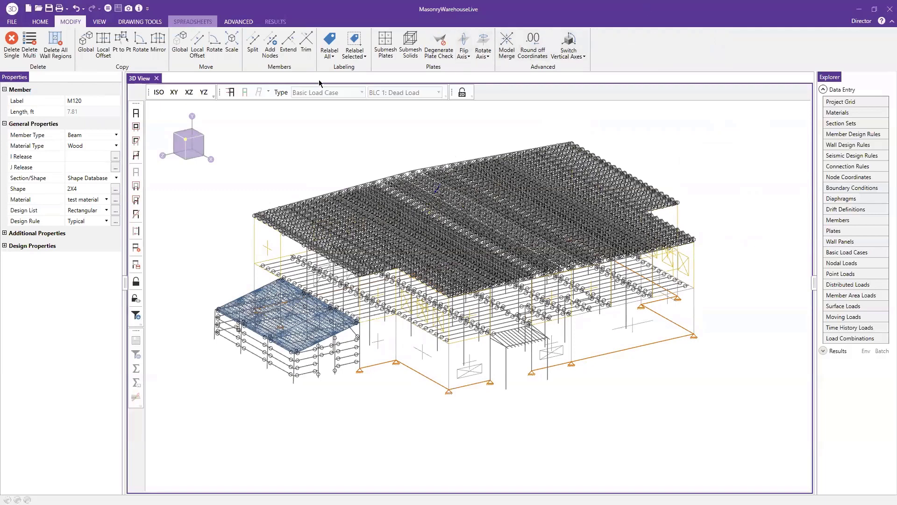
pyautogui.scroll(1, 281, 45)
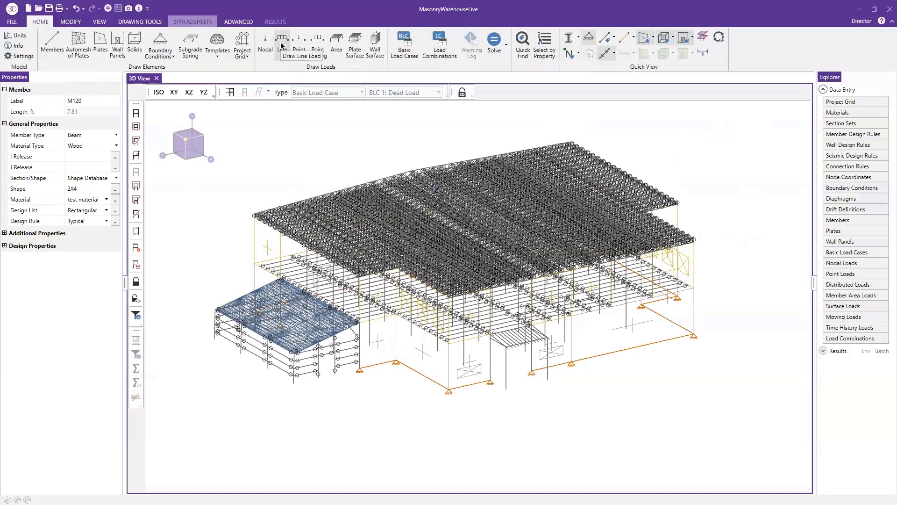
pyautogui.click(523, 43)
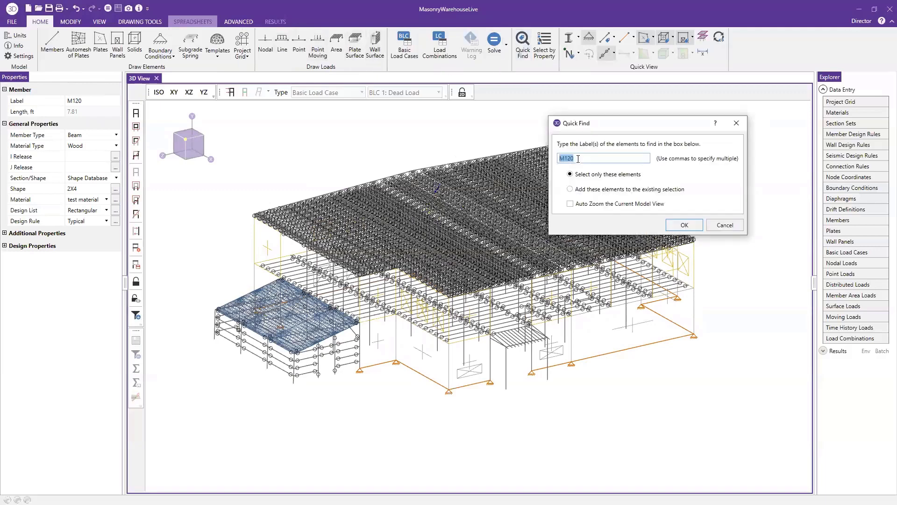
pyautogui.click(569, 204)
pyautogui.click(679, 225)
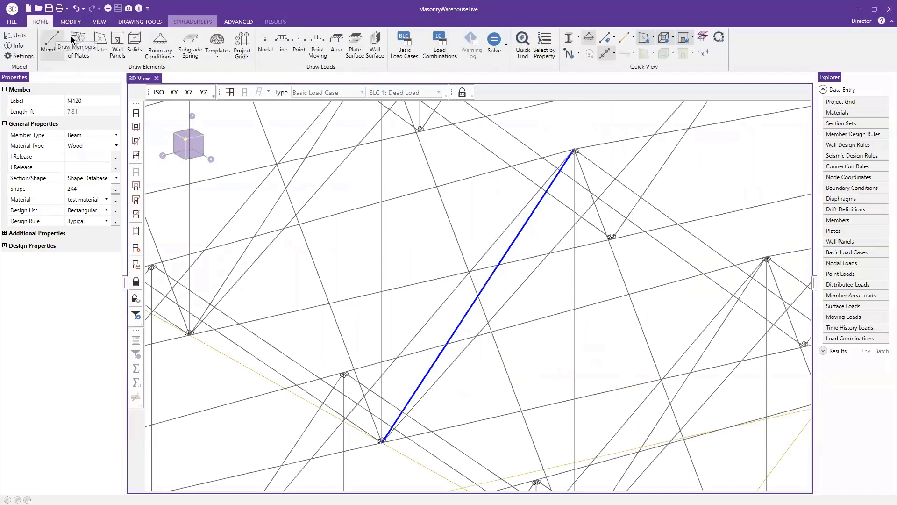
# Check the selected member's label in the zoomed view, hide the labels and inspect the member within the surrounding roof framing
pyautogui.click(605, 37)
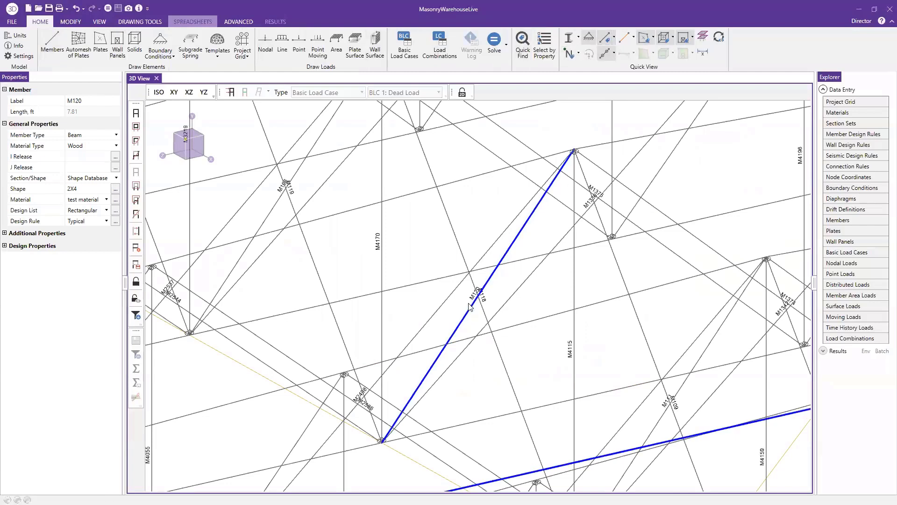
pyautogui.click(614, 38)
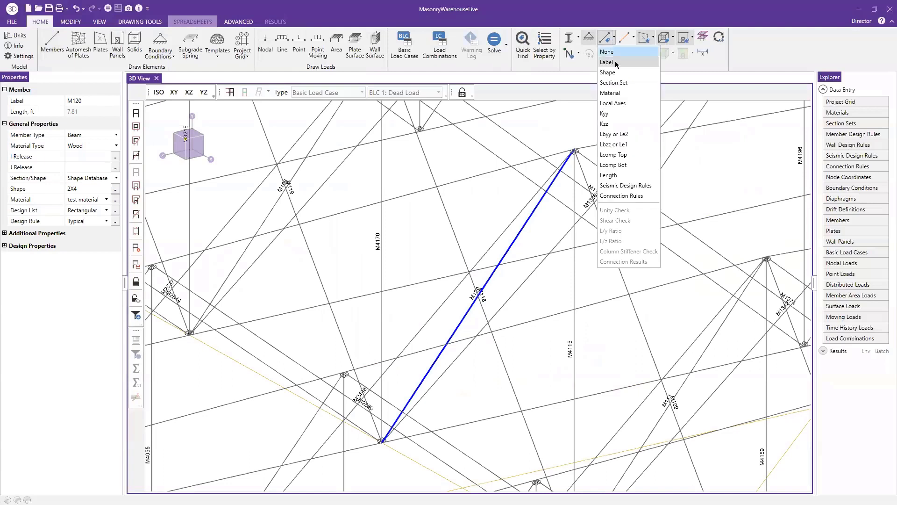
pyautogui.click(622, 52)
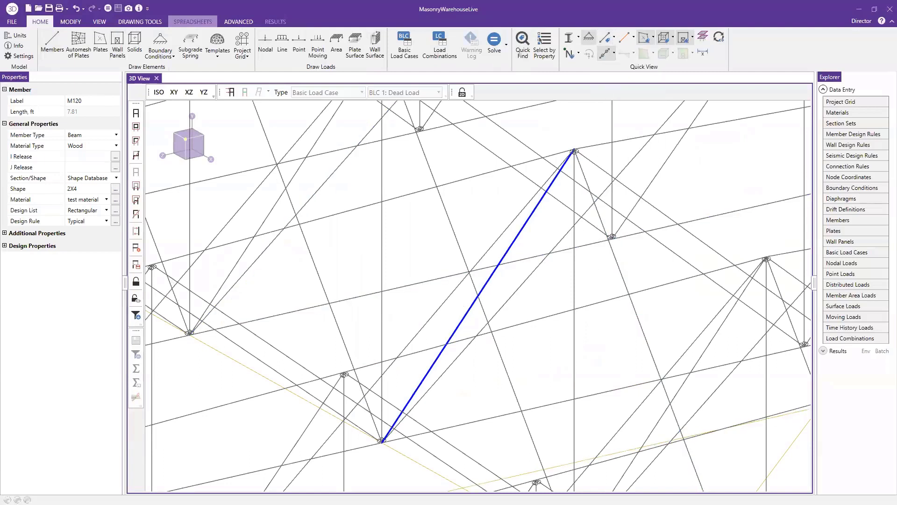
pyautogui.scroll(-3, 596, 293)
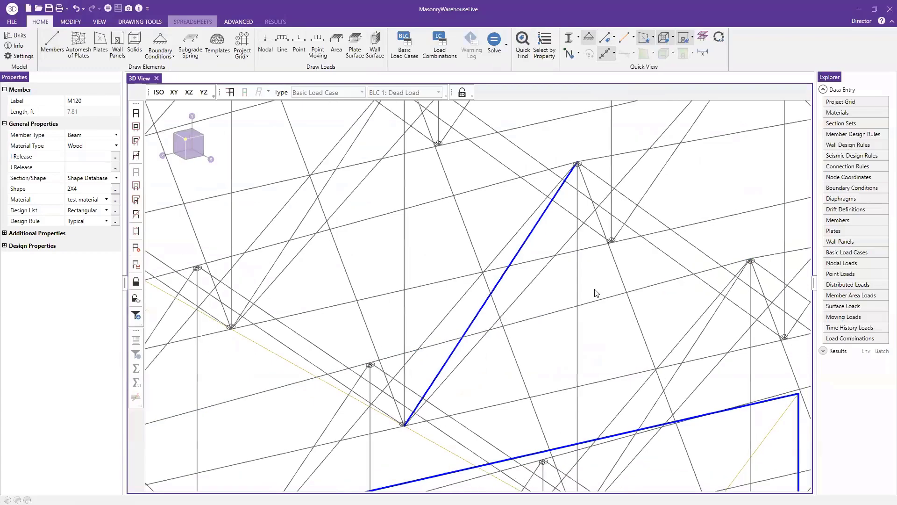
pyautogui.scroll(-5, 596, 292)
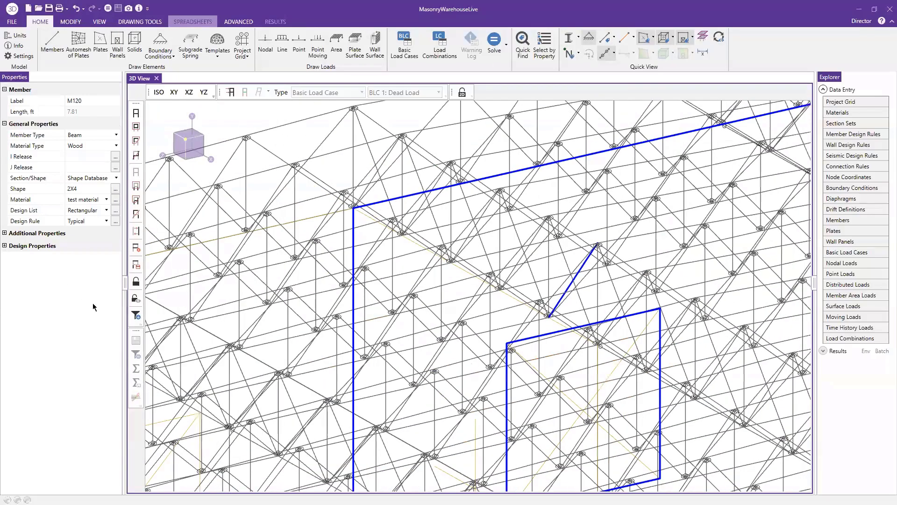
# Temporarily gray out everything except the selected member M120, and clear the selection once the full model is back
pyautogui.click(136, 298)
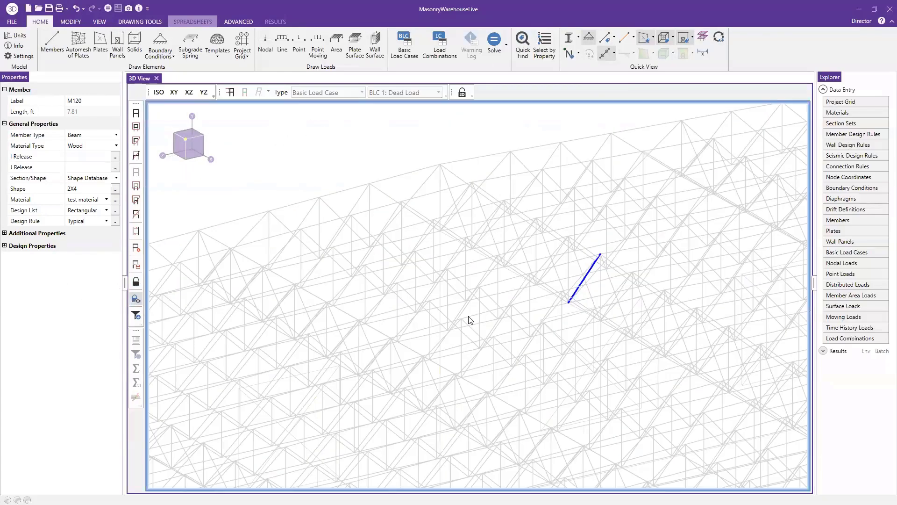
pyautogui.scroll(-5, 488, 258)
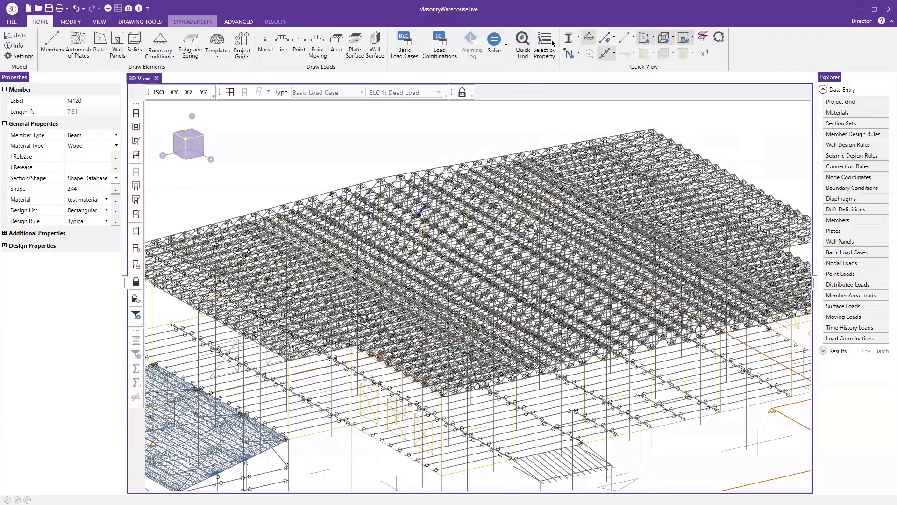
pyautogui.click(478, 121)
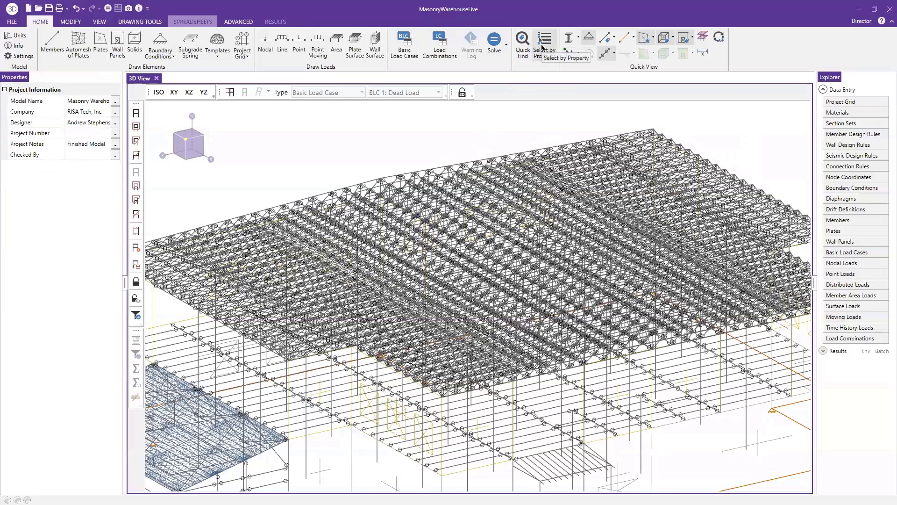
# Set up a property-based load selection filtered to basic load case 1: Dead Load and the Distributed load type
pyautogui.click(543, 51)
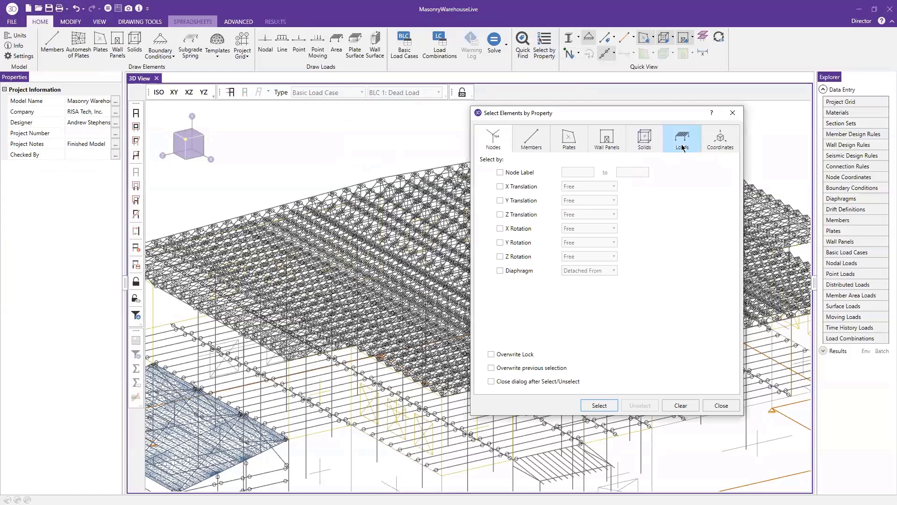
pyautogui.click(682, 147)
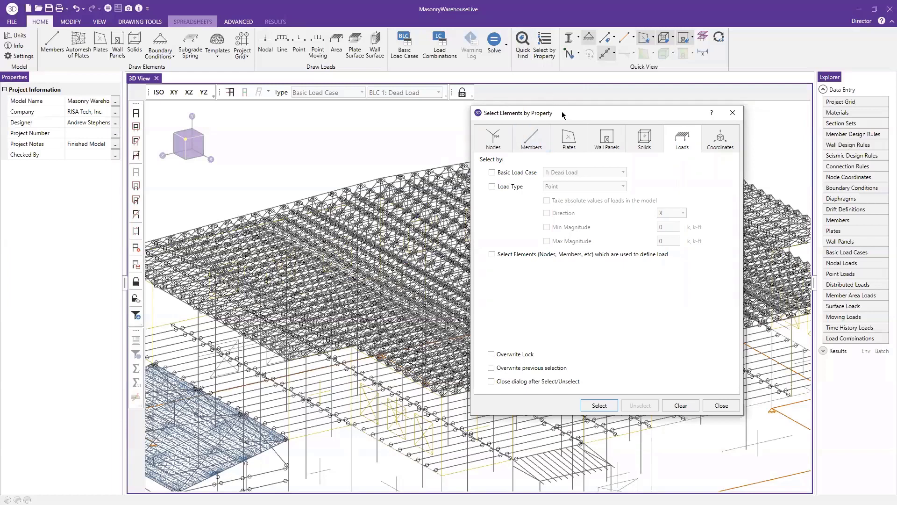
pyautogui.moveTo(605, 117); pyautogui.dragTo(650, 118)
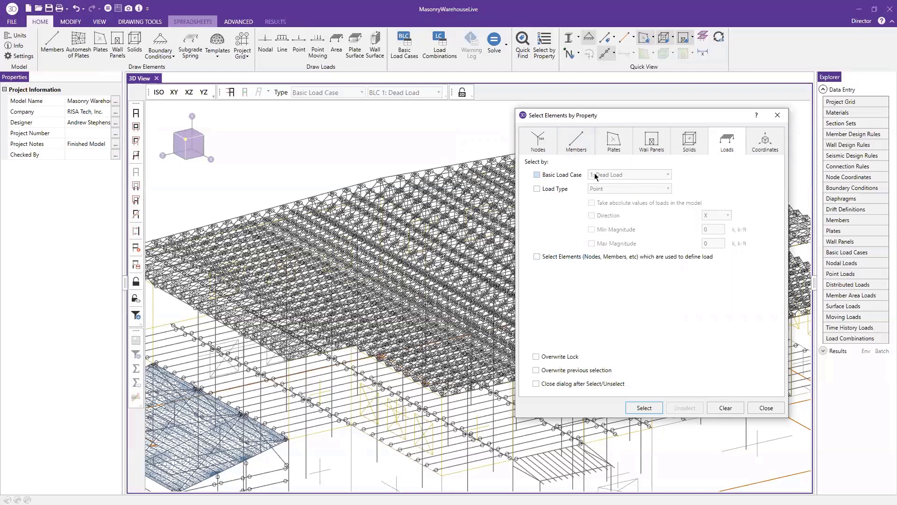
pyautogui.click(537, 175)
pyautogui.click(538, 189)
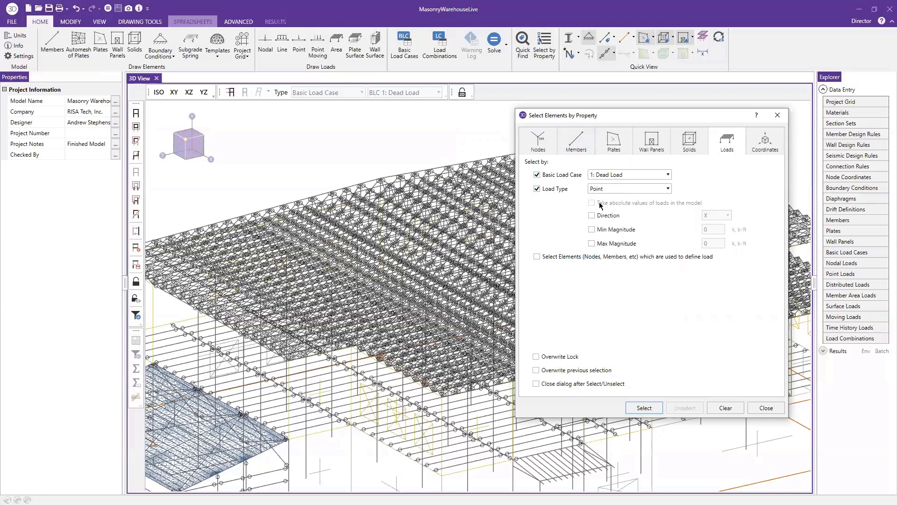
pyautogui.click(596, 189)
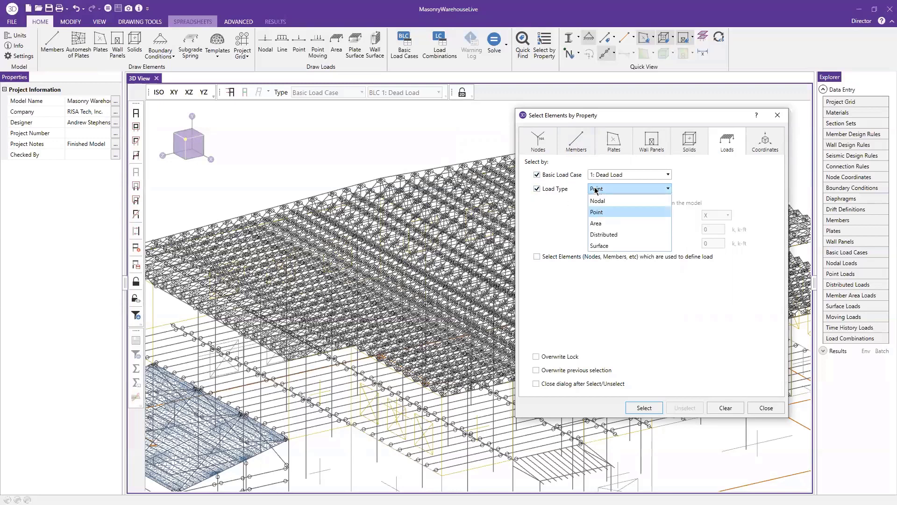
pyautogui.click(632, 241)
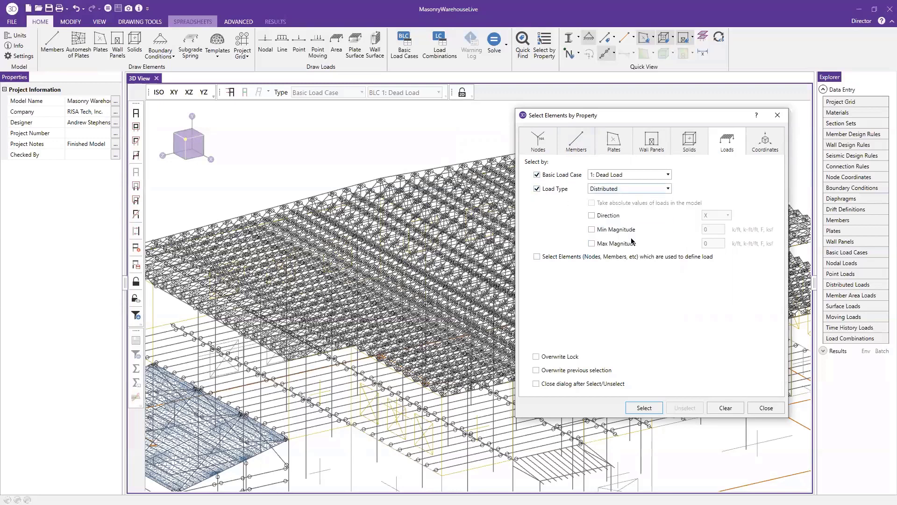
# Restrict the load filter to direction Y and select the matching distributed dead loads
pyautogui.click(591, 215)
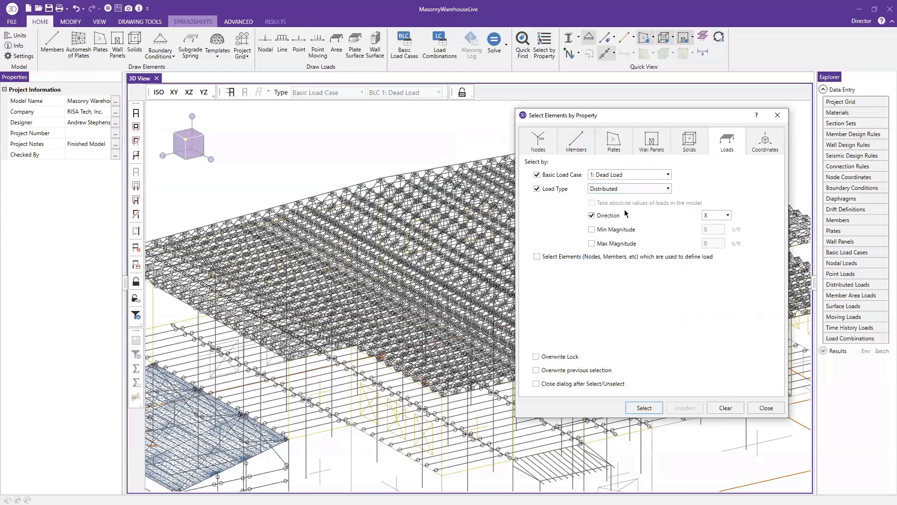
pyautogui.click(722, 215)
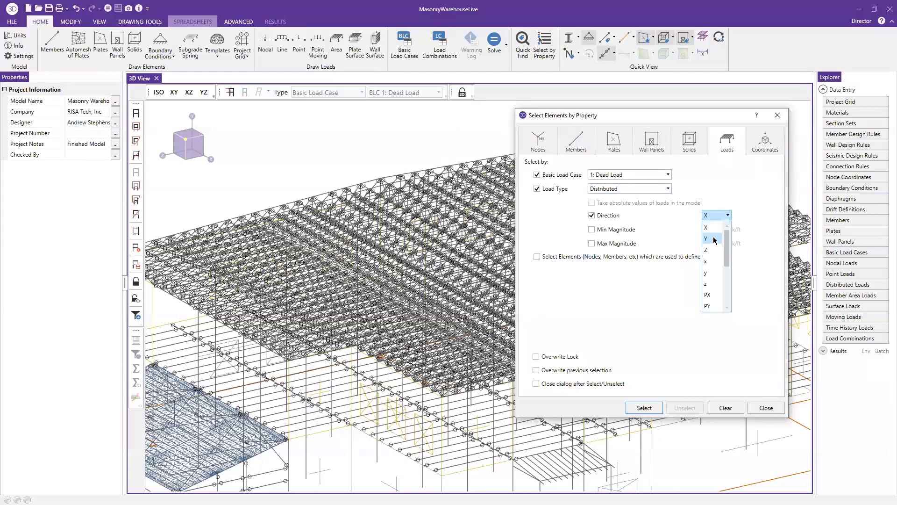
pyautogui.click(714, 238)
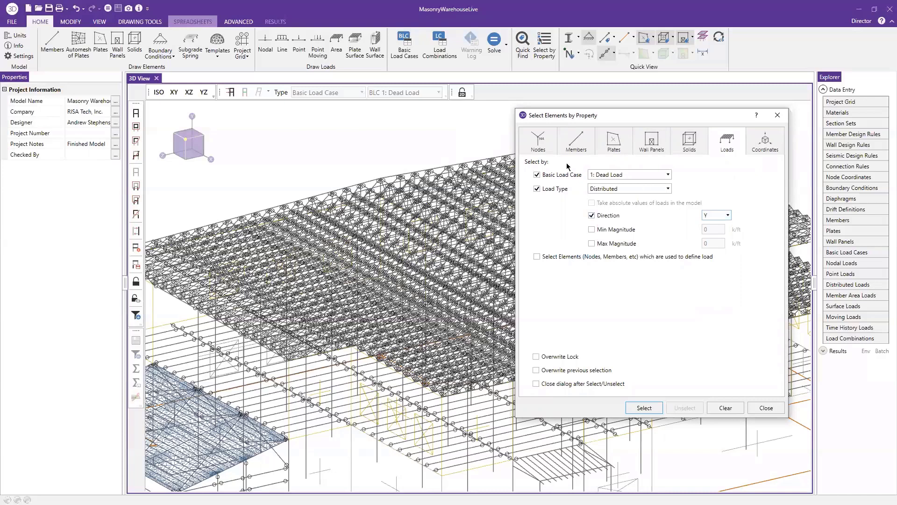
pyautogui.click(629, 174)
pyautogui.click(607, 183)
pyautogui.click(677, 215)
pyautogui.click(650, 408)
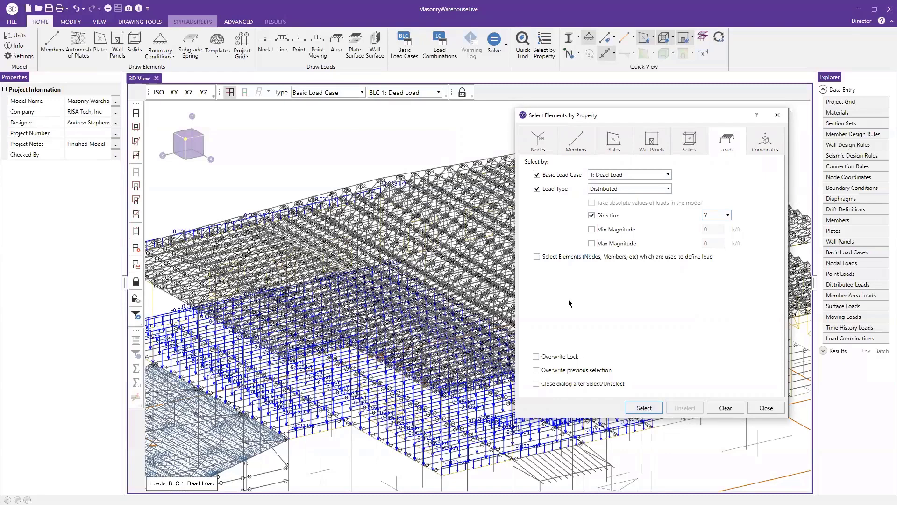
# Also select the elements used to define those loads, and reselect only the loads with Overwrite previous selection enabled
pyautogui.click(537, 256)
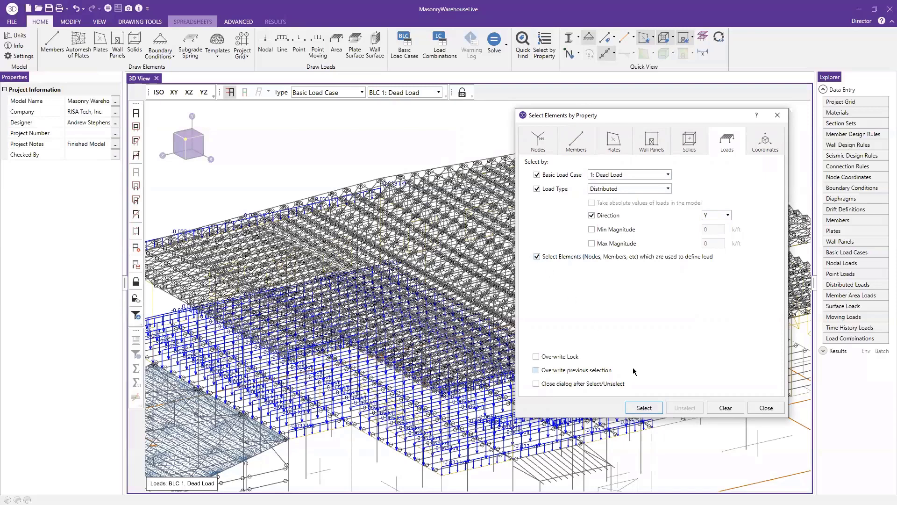
pyautogui.click(644, 407)
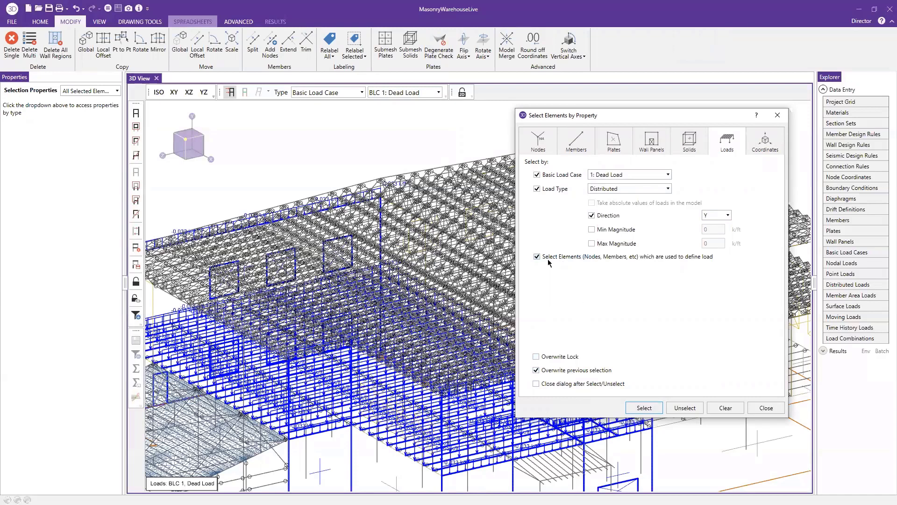
pyautogui.click(651, 408)
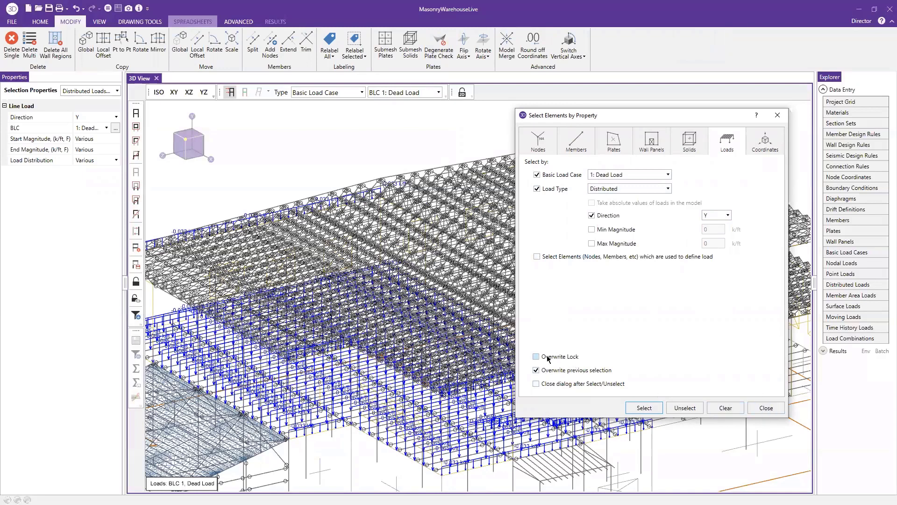
pyautogui.click(766, 411)
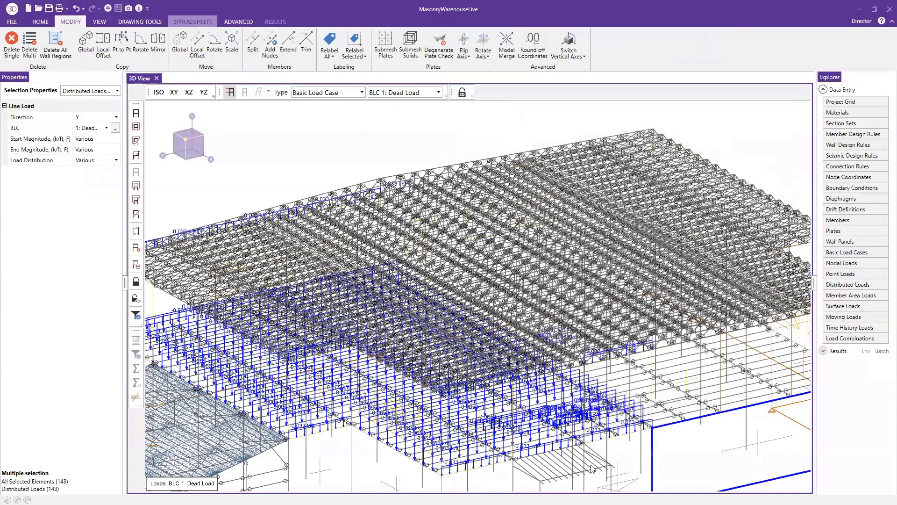
# Select only the upper storey and roof by box-selecting the lower storey in the XY view and inverting the selection
pyautogui.scroll(-3, 581, 460)
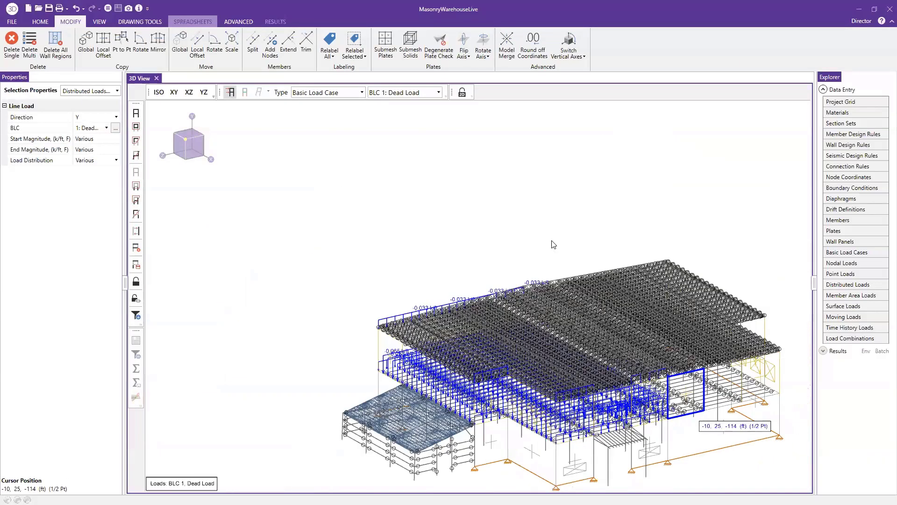
pyautogui.click(442, 164)
pyautogui.scroll(3, 426, 143)
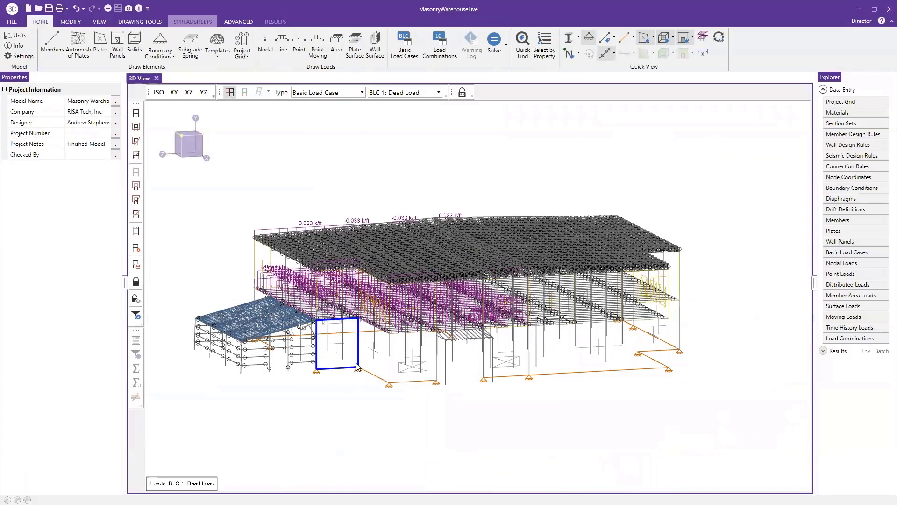
pyautogui.scroll(2, 348, 415)
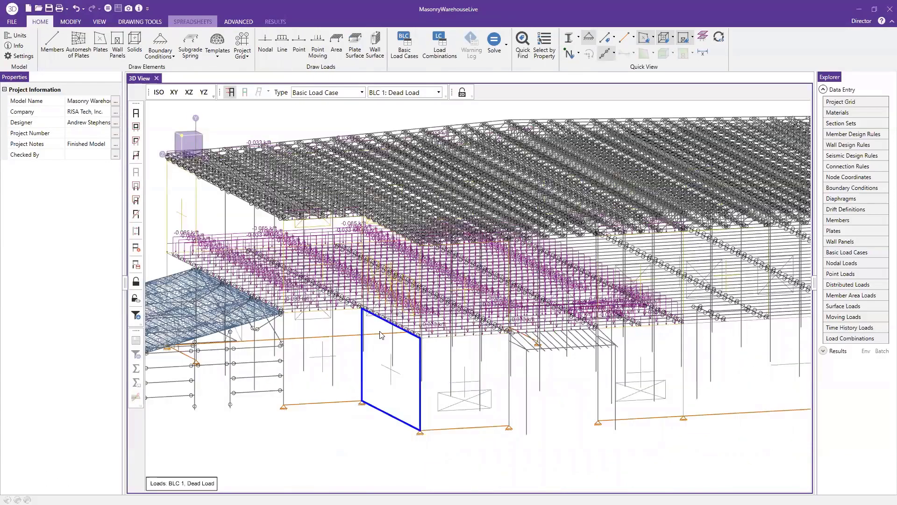
pyautogui.scroll(2, 382, 333)
pyautogui.click(174, 92)
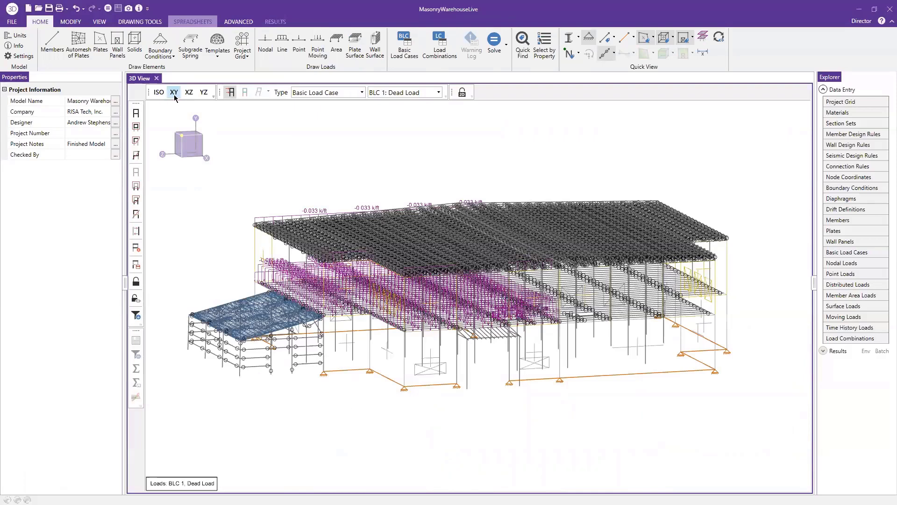
pyautogui.moveTo(233, 284); pyautogui.dragTo(737, 399)
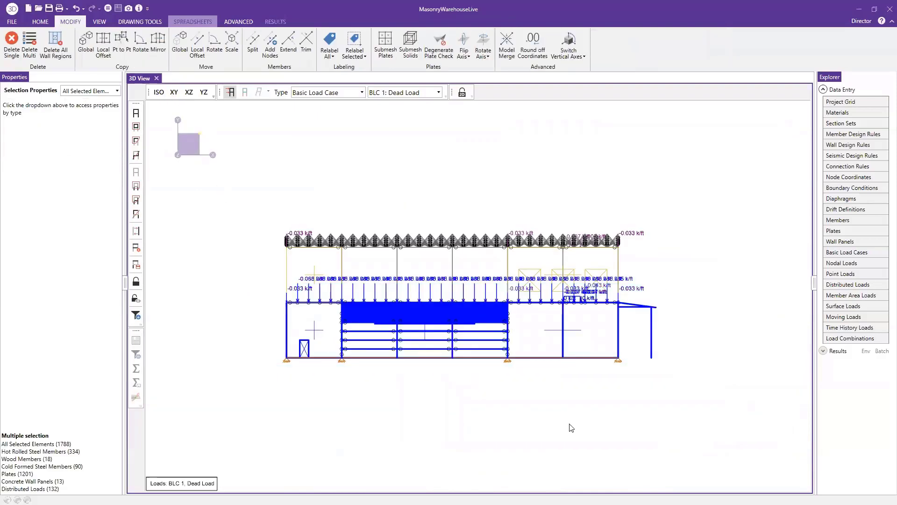
pyautogui.click(136, 231)
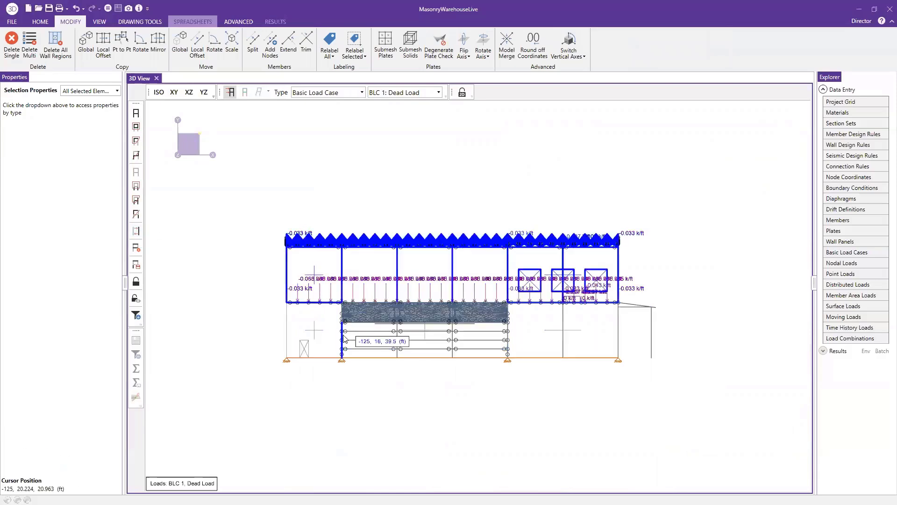
pyautogui.keyDown('shift'); pyautogui.moveTo(323, 355); pyautogui.dragTo(241, 314, button='middle'); pyautogui.keyUp('shift')
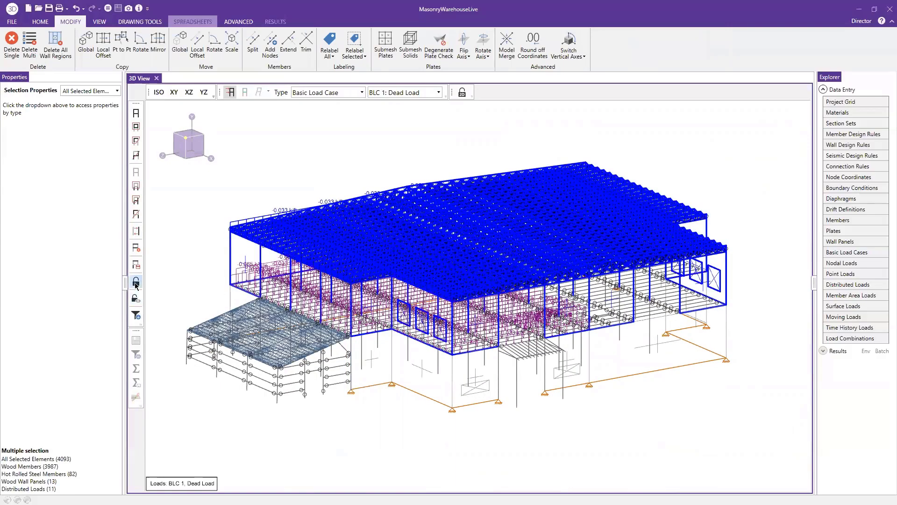
# Lock out the unselected lower storey and turn off the load display
pyautogui.click(135, 283)
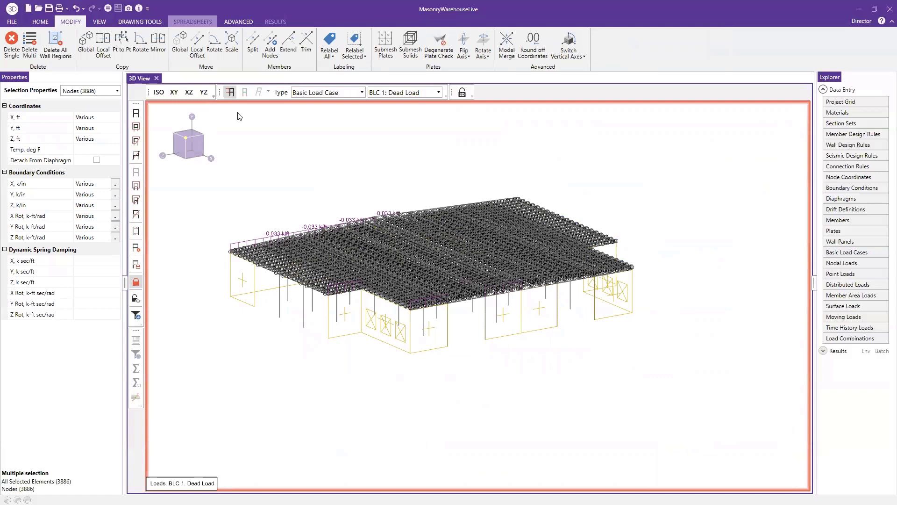
pyautogui.click(231, 92)
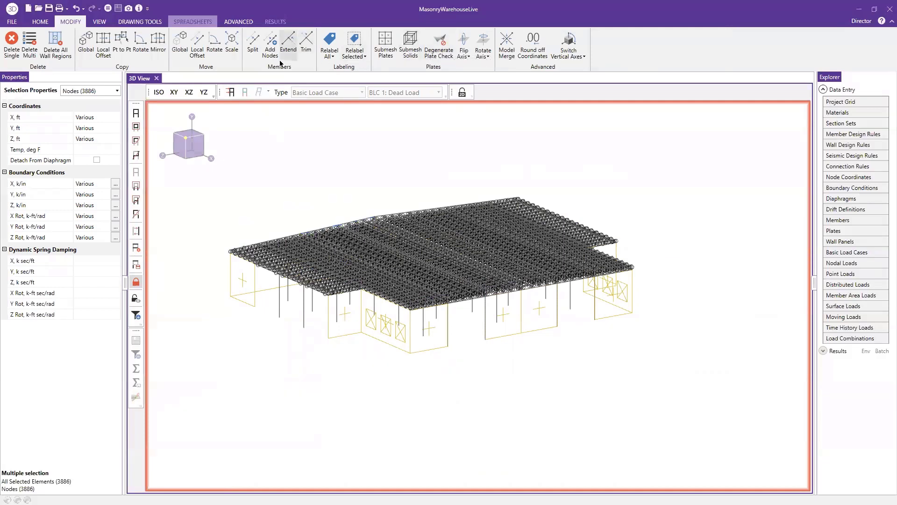
# Select the Y-direction distributed loads of load case 1: Dead Load by property within the locked upper-storey model
pyautogui.scroll(1, 279, 60)
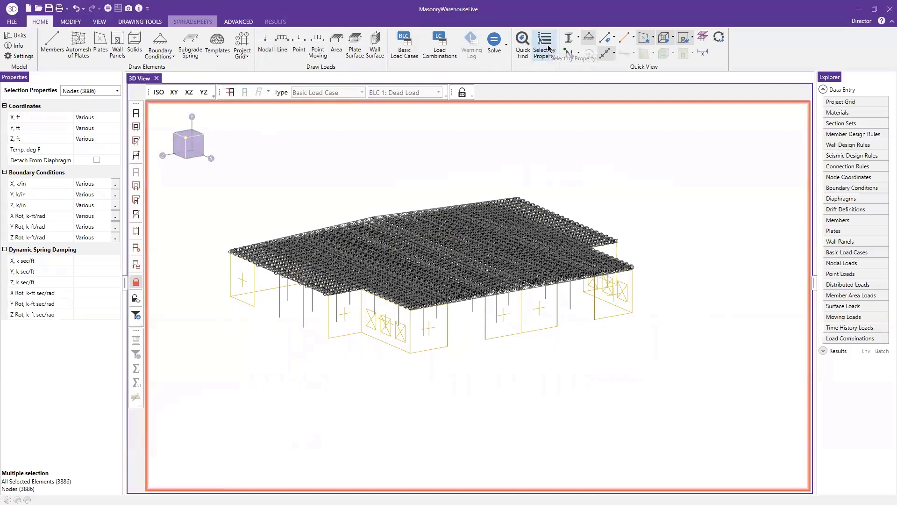
pyautogui.click(545, 45)
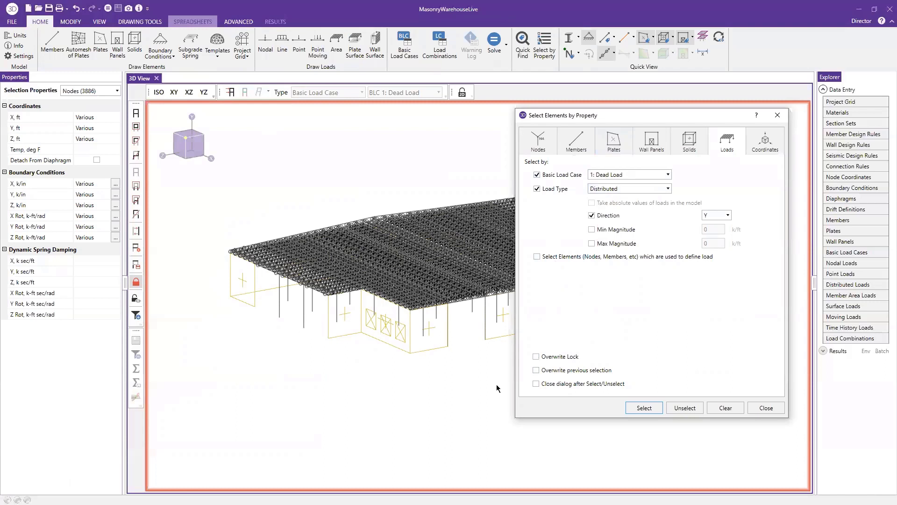
pyautogui.click(644, 409)
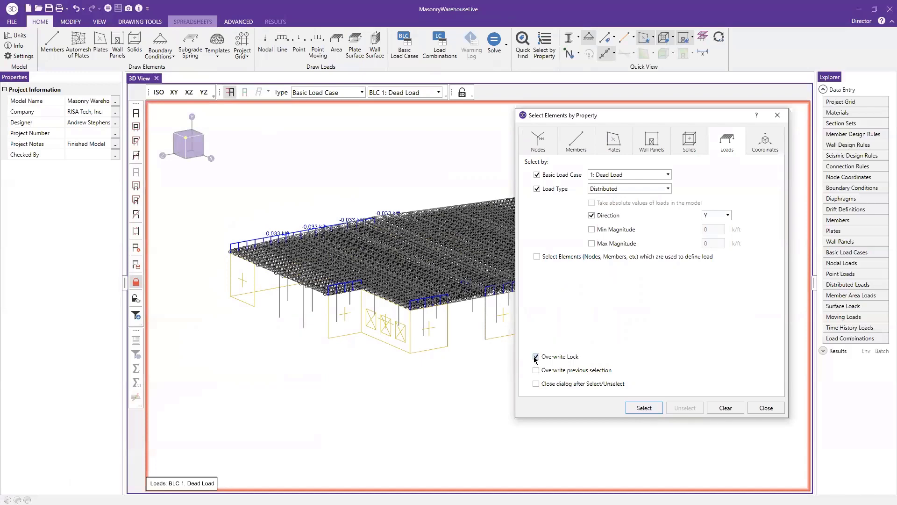
# Repeat the distributed dead load selection with Overwrite Lock enabled, also selecting the elements that define the loads
pyautogui.click(645, 409)
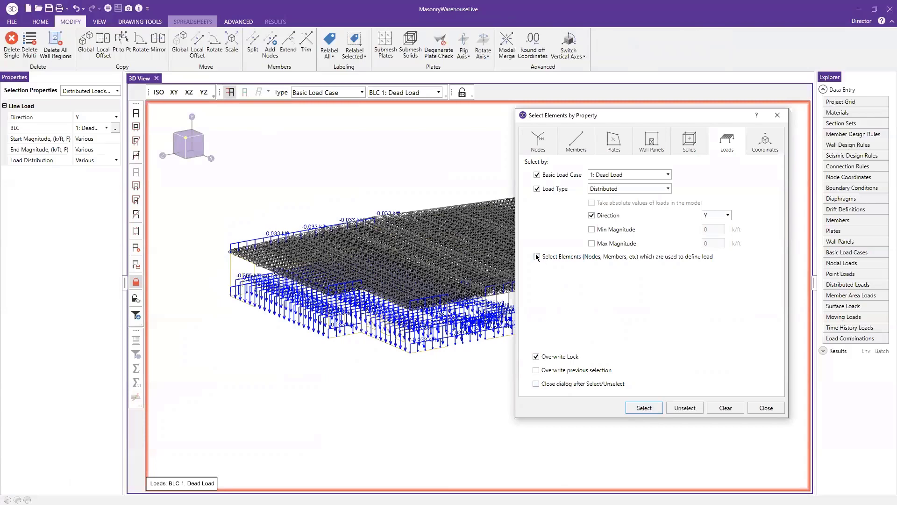
pyautogui.click(655, 410)
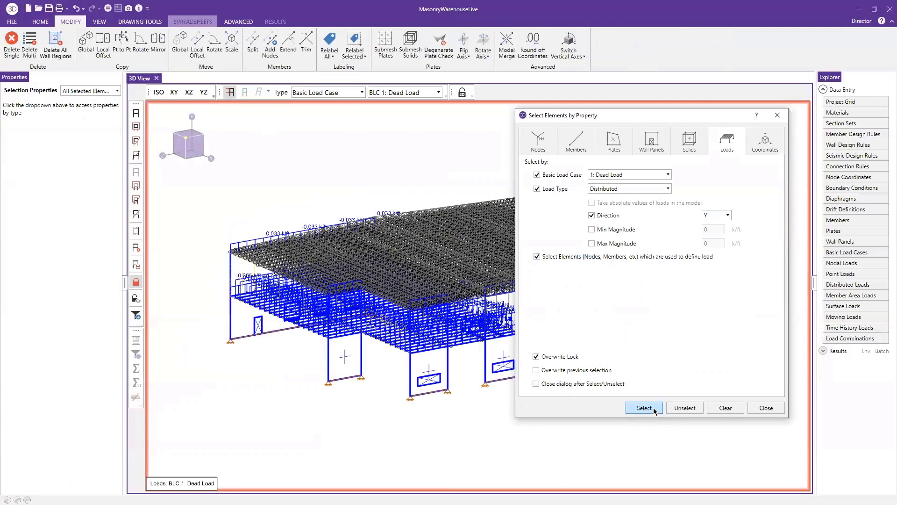
pyautogui.click(766, 408)
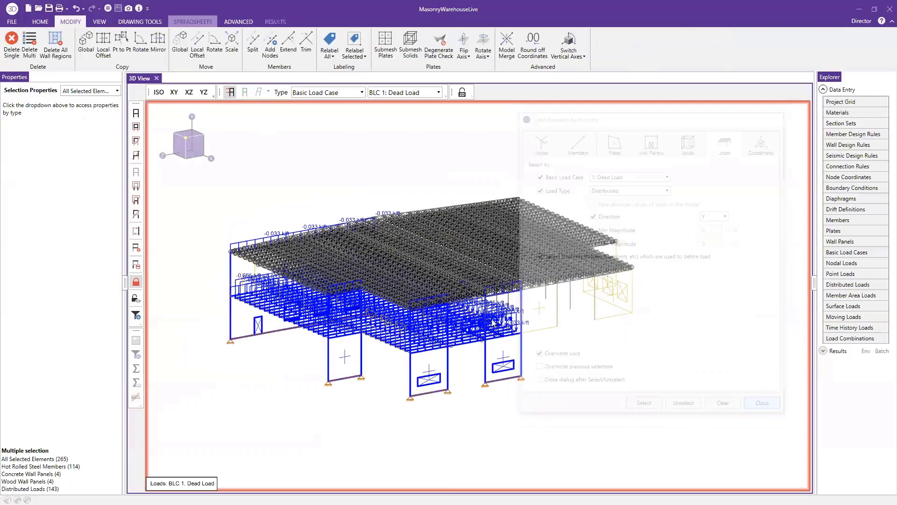
pyautogui.scroll(-2, 536, 354)
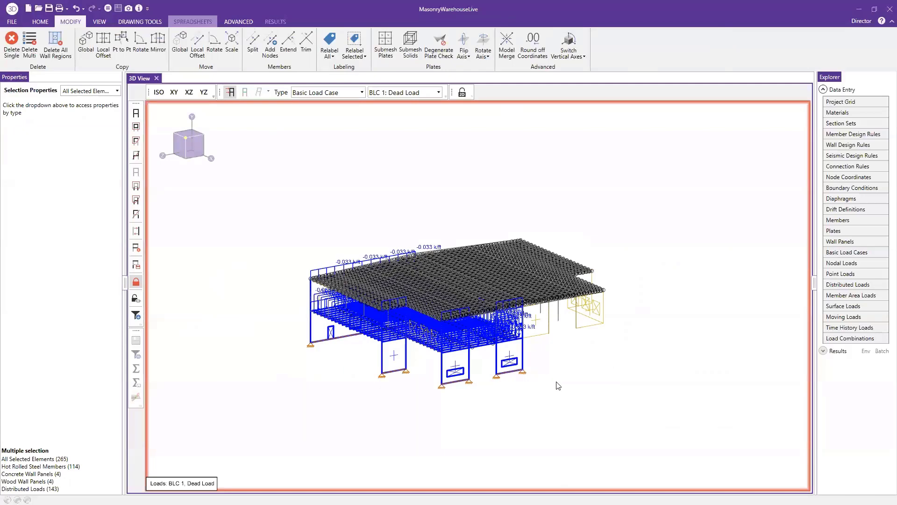
pyautogui.keyDown('shift'); pyautogui.moveTo(556, 383); pyautogui.dragTo(394, 378, button='middle'); pyautogui.keyUp('shift')
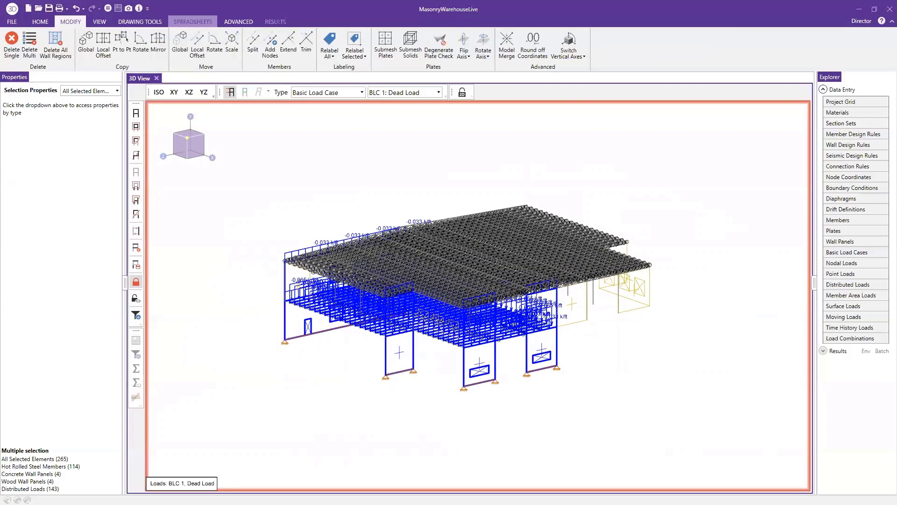